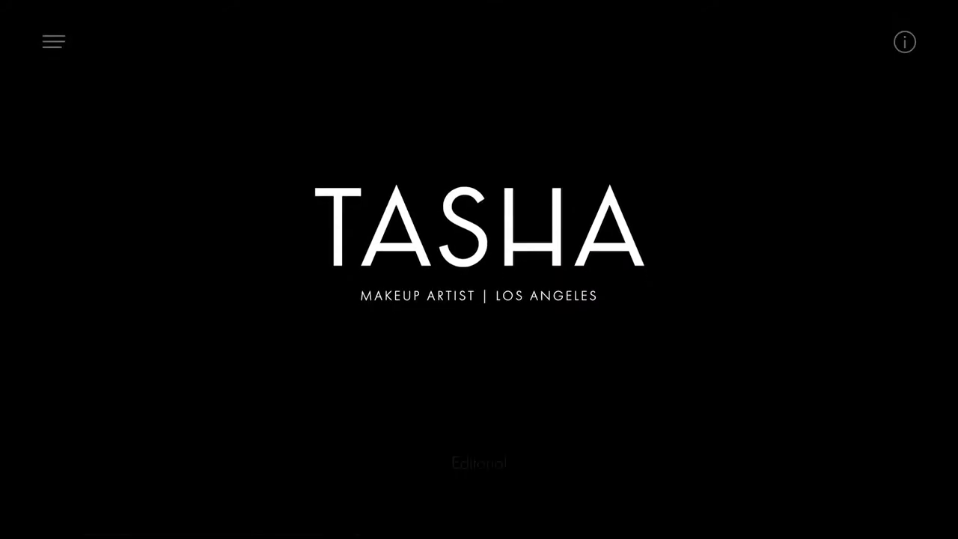
# Scroll through the sample makeup portfolio and go to its Fashion album.
pyautogui.scroll(-5, 281, 274)
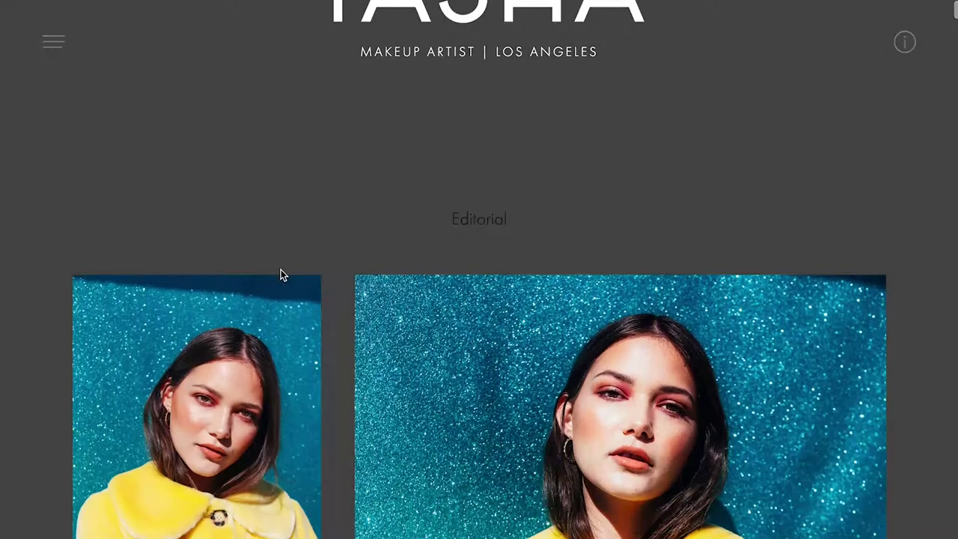
pyautogui.scroll(-5, 282, 276)
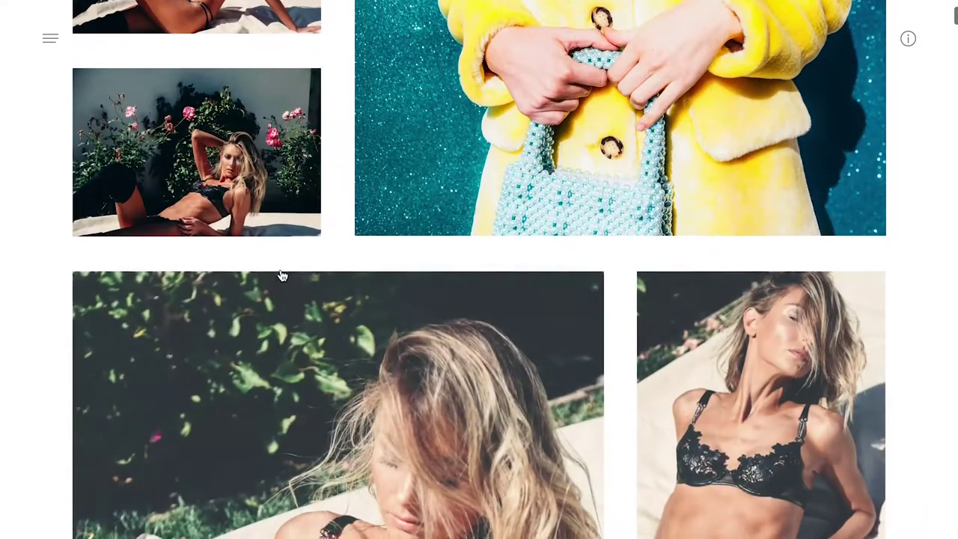
pyautogui.scroll(-4, 282, 276)
pyautogui.scroll(-5, 280, 276)
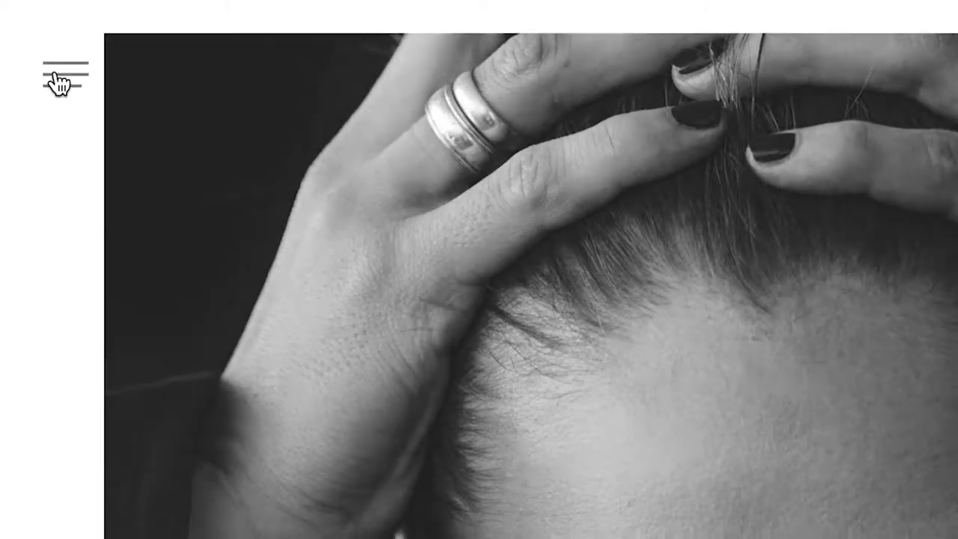
pyautogui.click(60, 84)
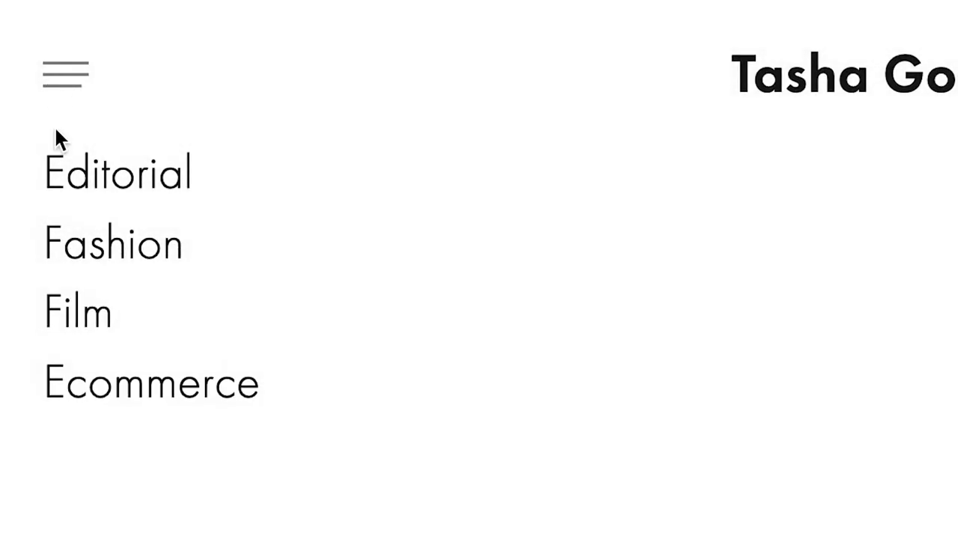
pyautogui.click(146, 266)
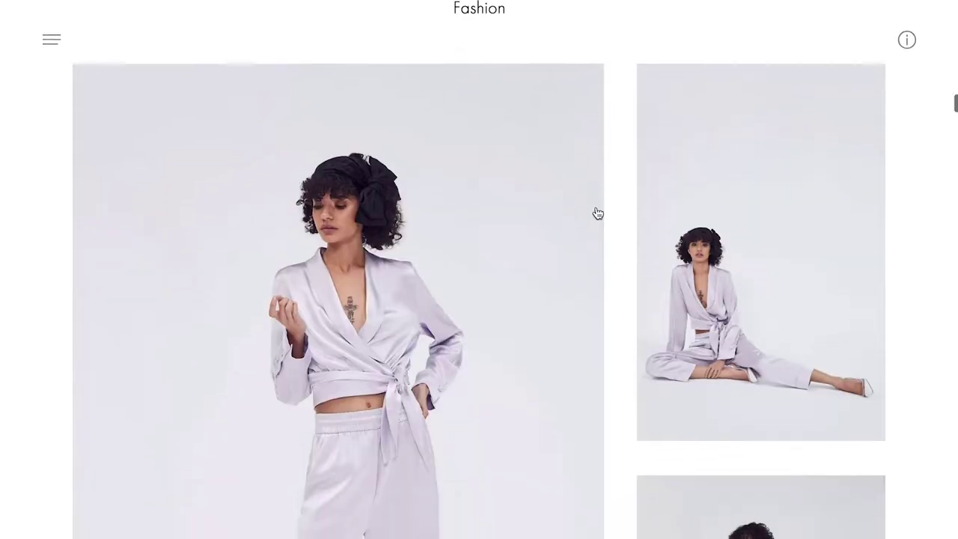
# Browse the Fashion gallery, then enlarge the denim photo and zoom in on it.
pyautogui.scroll(-10, 599, 215)
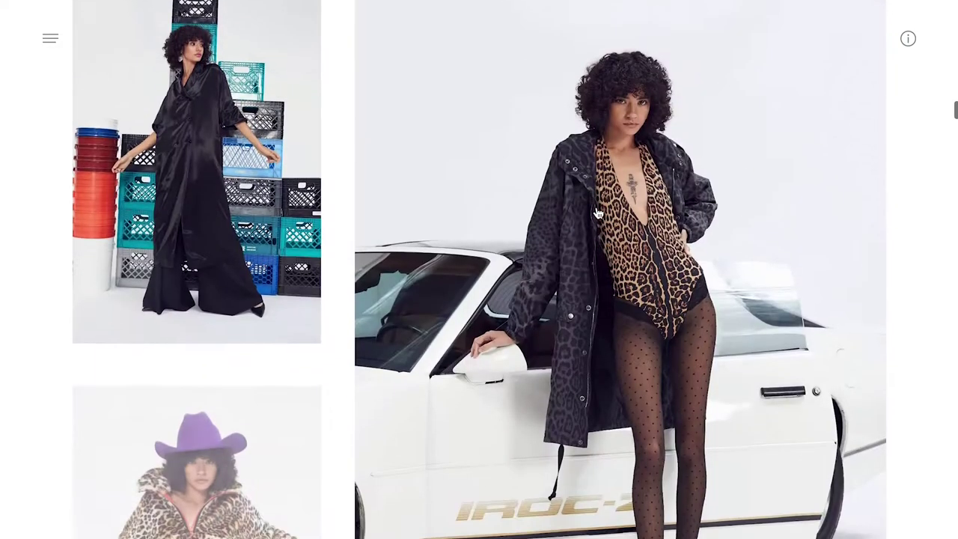
pyautogui.scroll(-8, 599, 215)
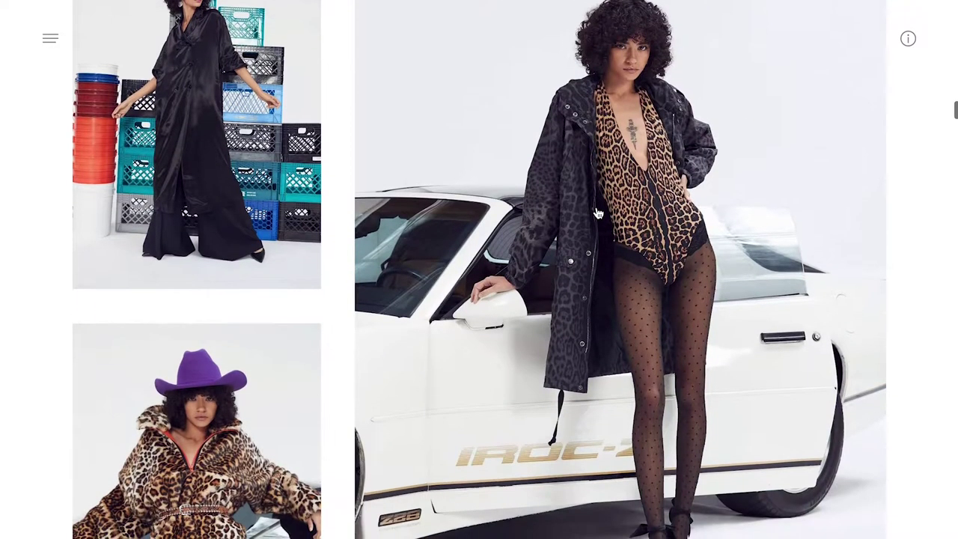
pyautogui.scroll(-2, 599, 214)
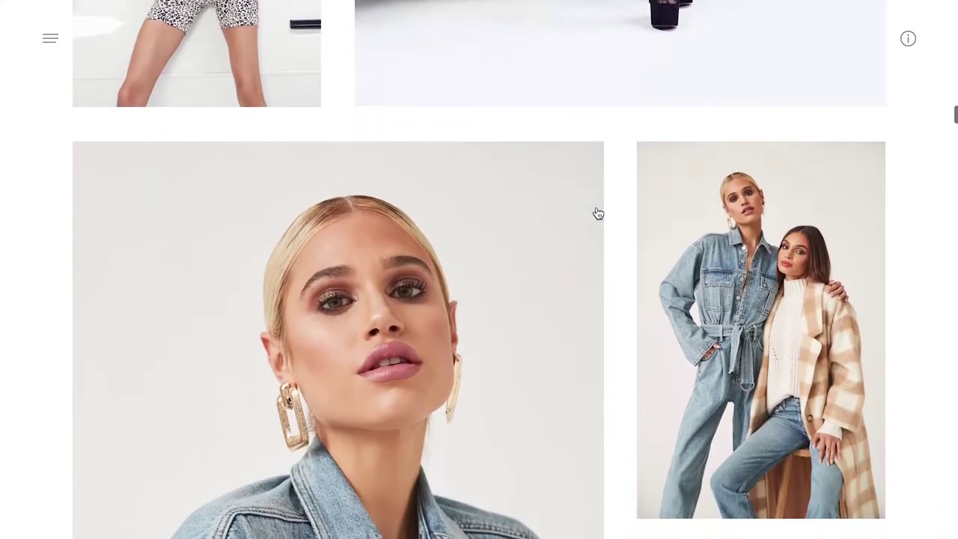
pyautogui.click(827, 203)
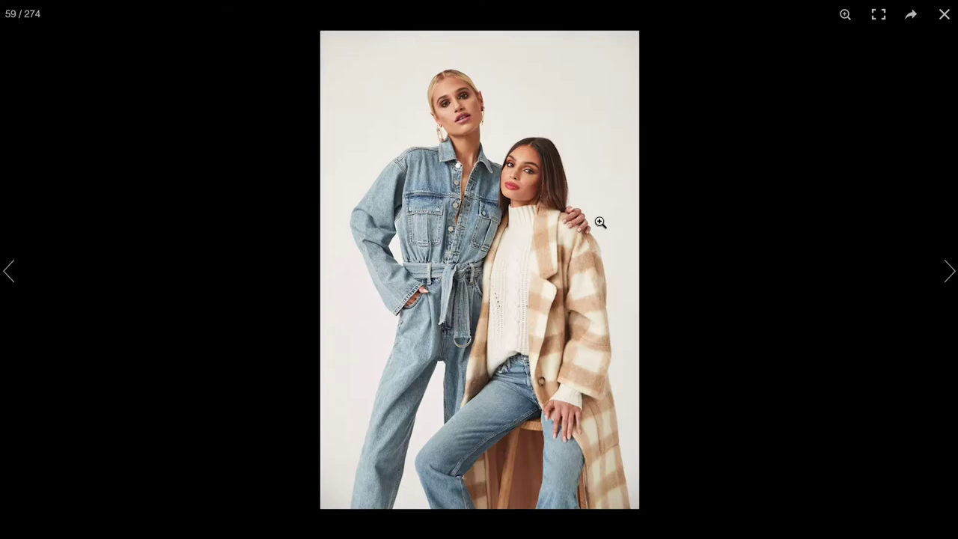
pyautogui.click(508, 185)
pyautogui.scroll(3, 460, 125)
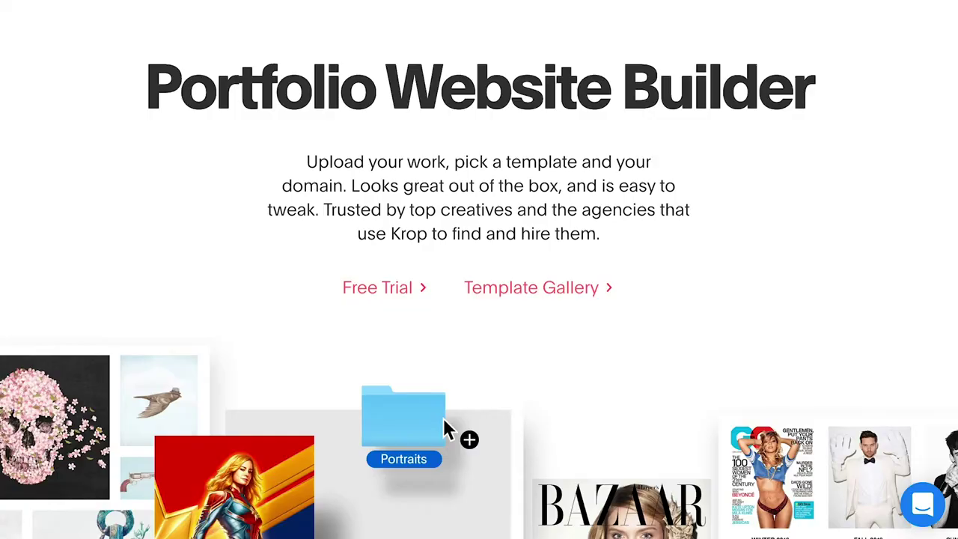
# Activate a free 14-day trial and pick the Waverly template from the gallery.
pyautogui.click(390, 301)
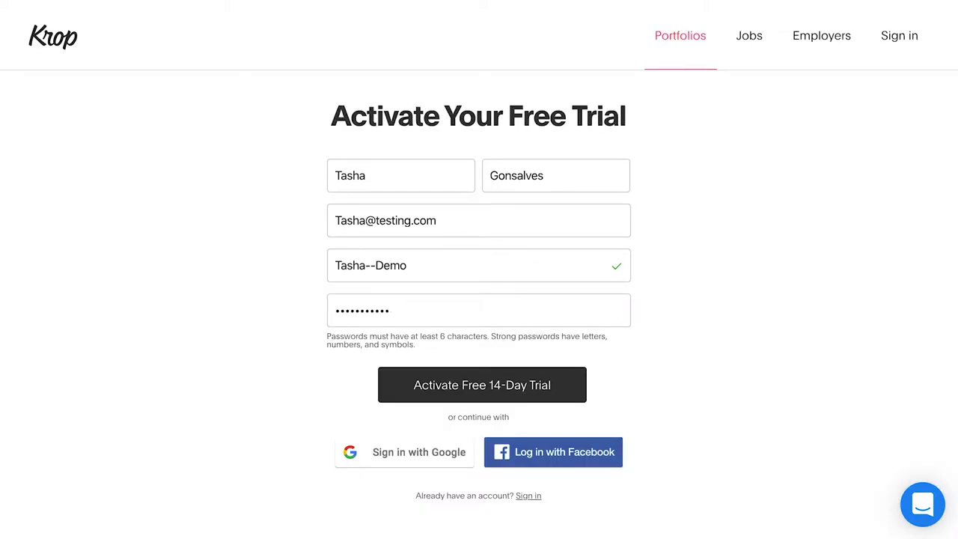
pyautogui.click(391, 375)
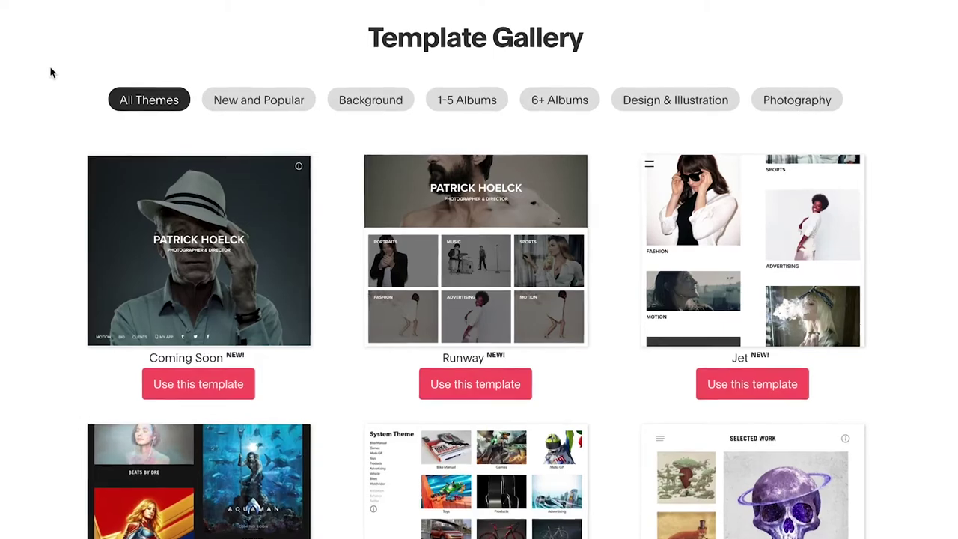
pyautogui.scroll(-5, 45, 69)
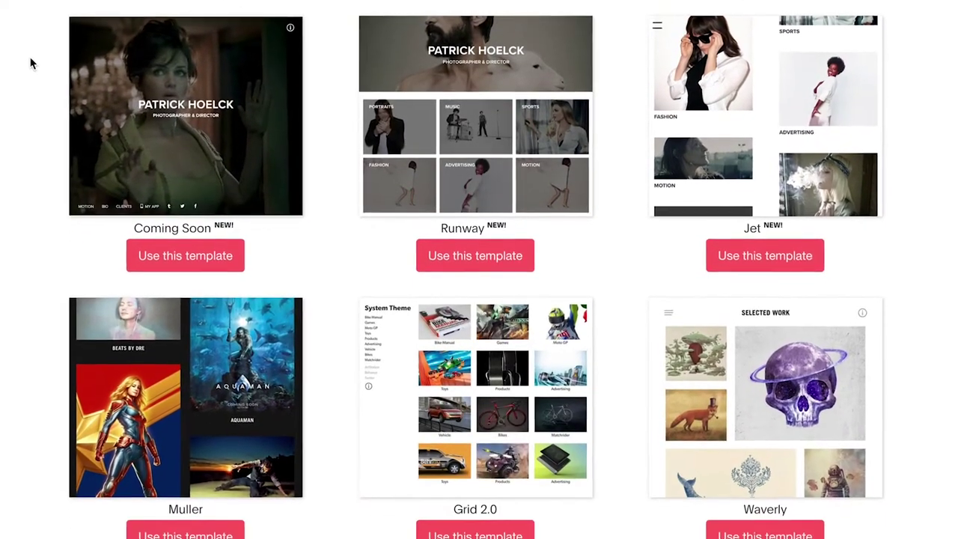
pyautogui.scroll(-5, 25, 62)
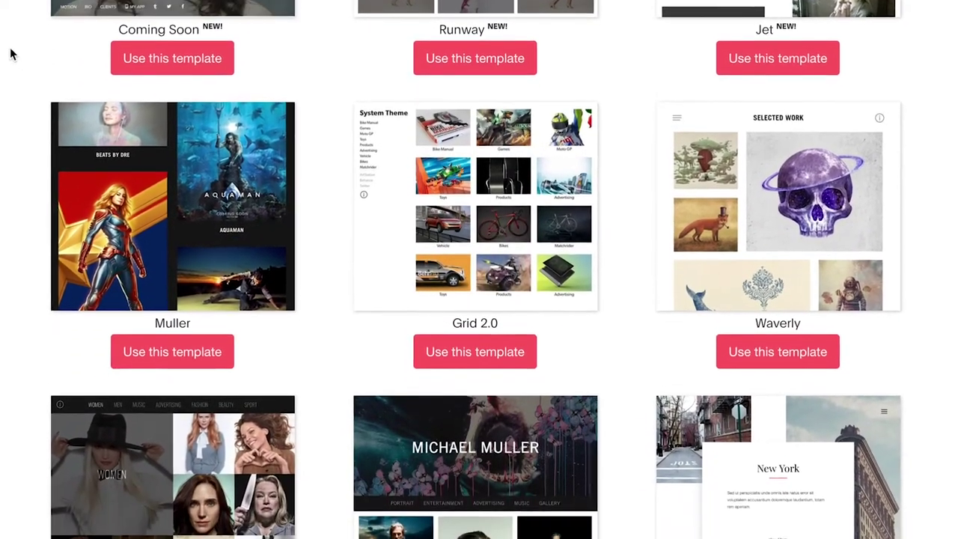
pyautogui.scroll(-5, 6, 52)
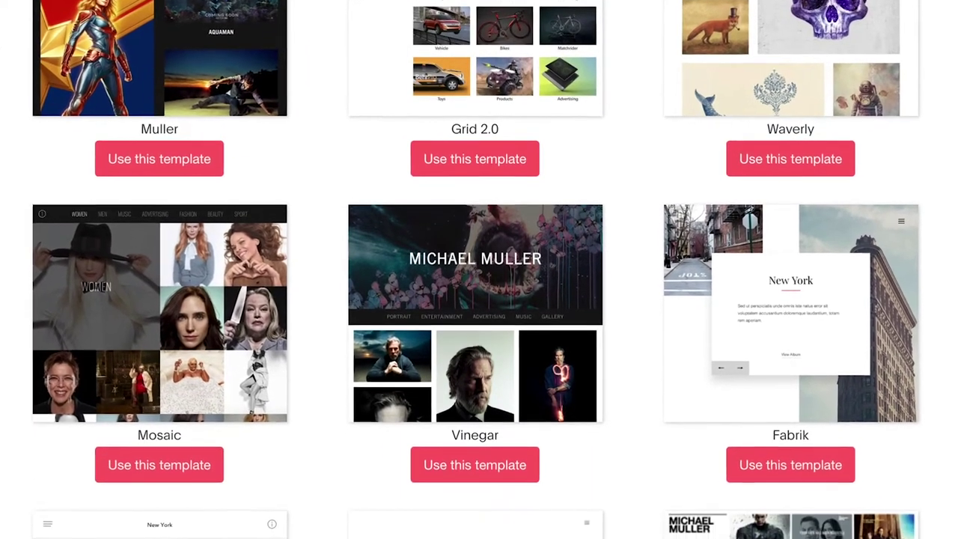
pyautogui.scroll(-5, 479, 270)
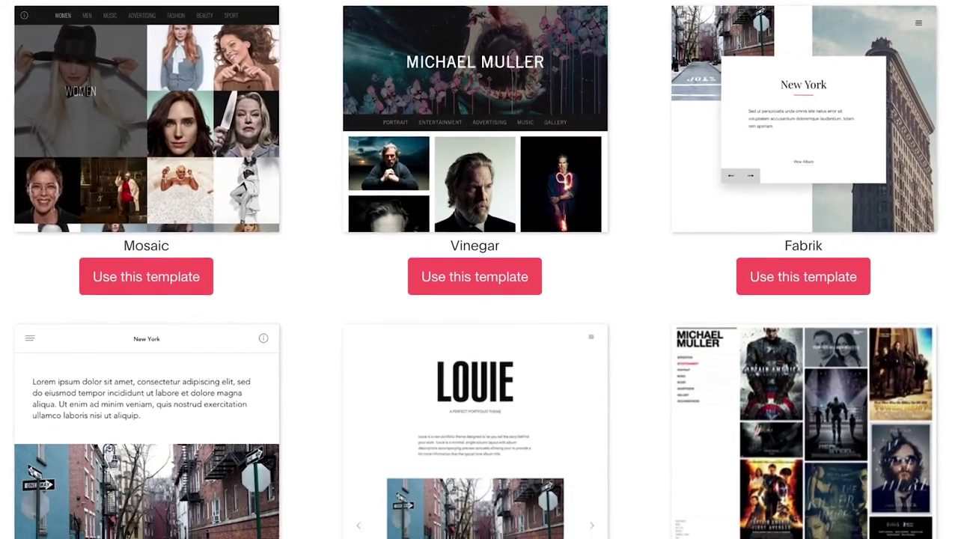
pyautogui.scroll(-5, 479, 269)
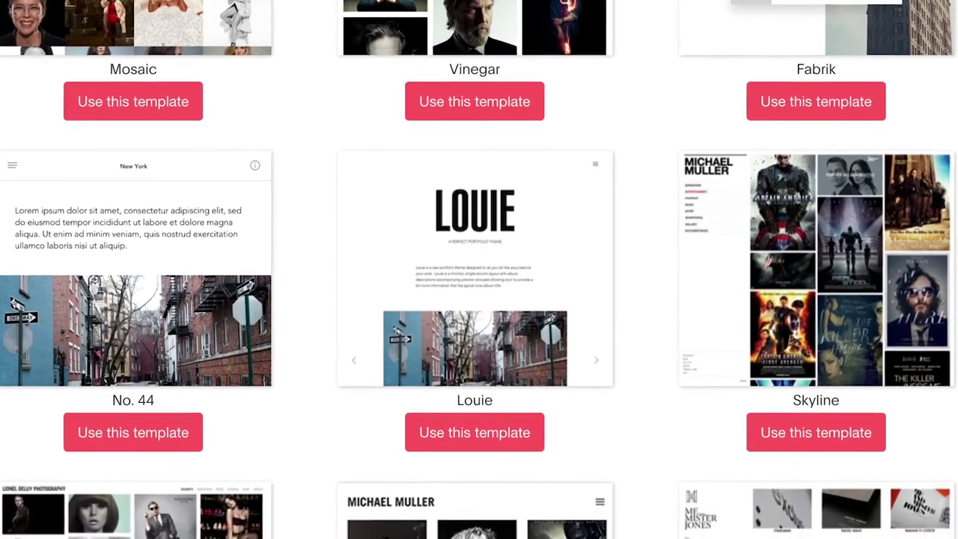
pyautogui.scroll(-3, 478, 269)
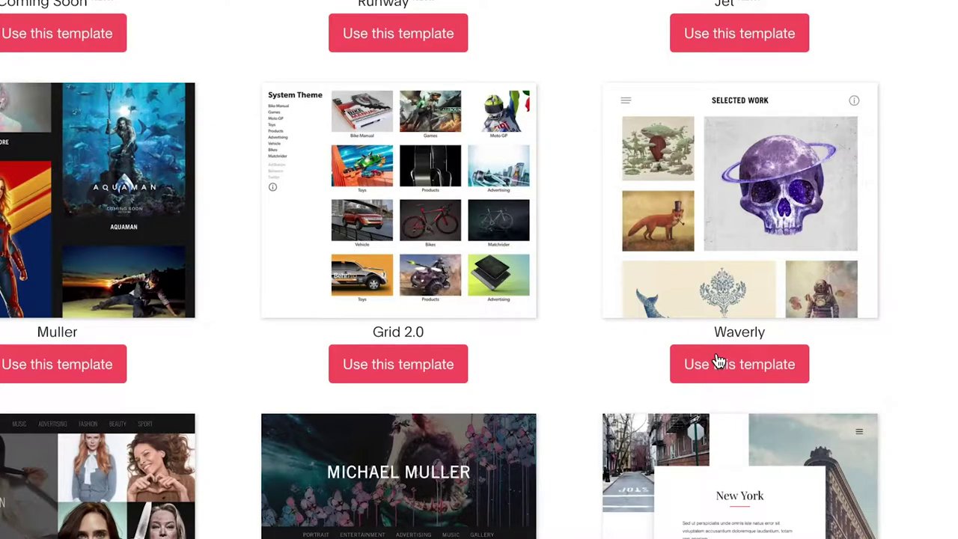
pyautogui.click(717, 362)
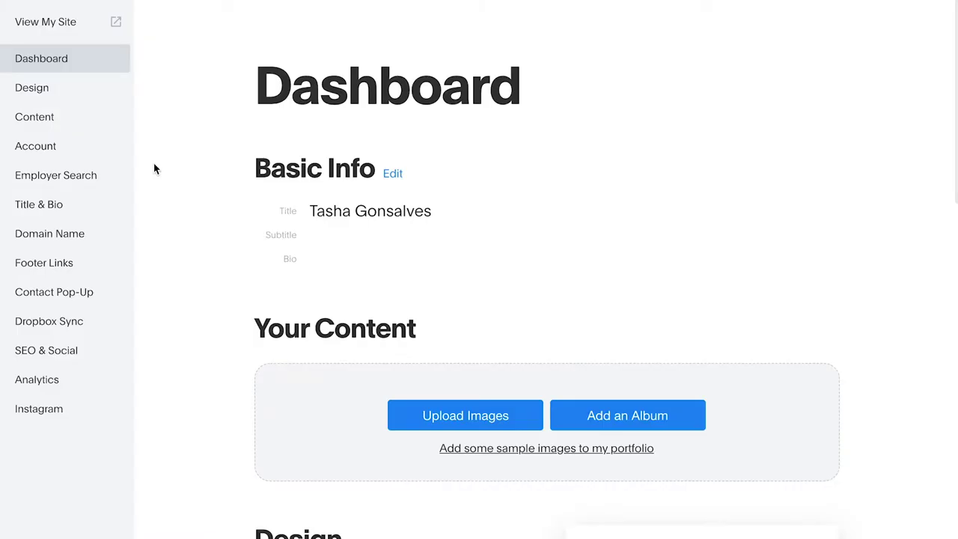
# Enter the subtitle 'MAKEUP ARTIST | LOS ANGELES' in Title & Bio.
pyautogui.scroll(-3, 155, 169)
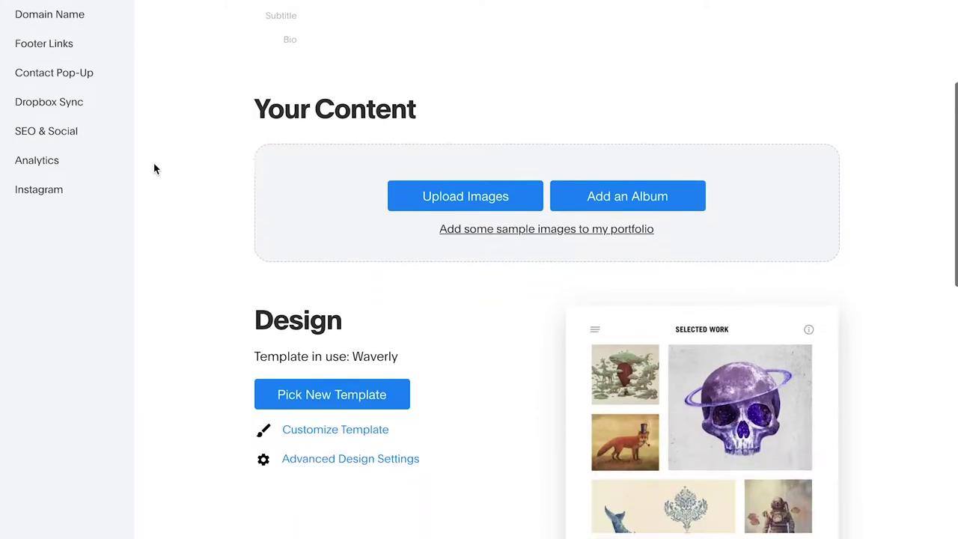
pyautogui.scroll(-5, 154, 169)
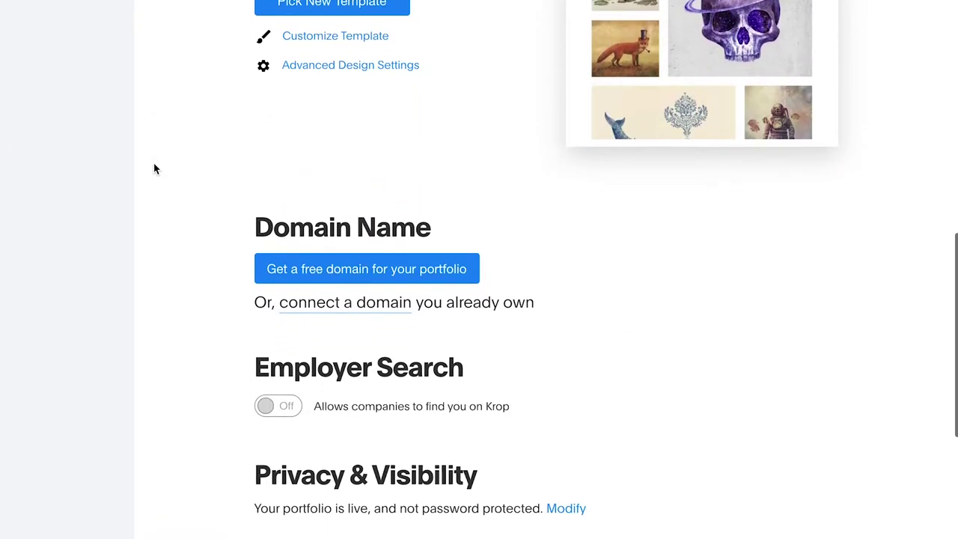
pyautogui.scroll(-3, 155, 170)
pyautogui.scroll(2, 193, 122)
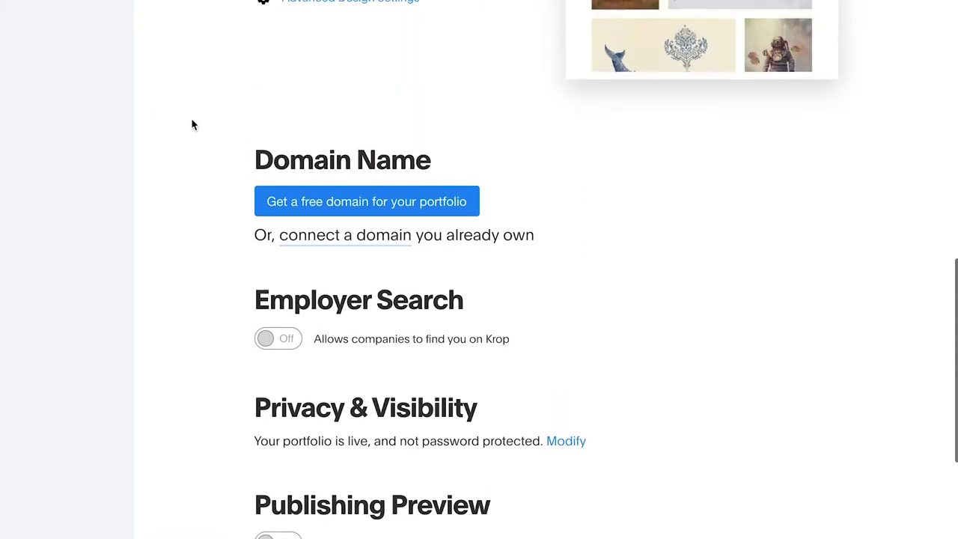
pyautogui.scroll(9, 192, 123)
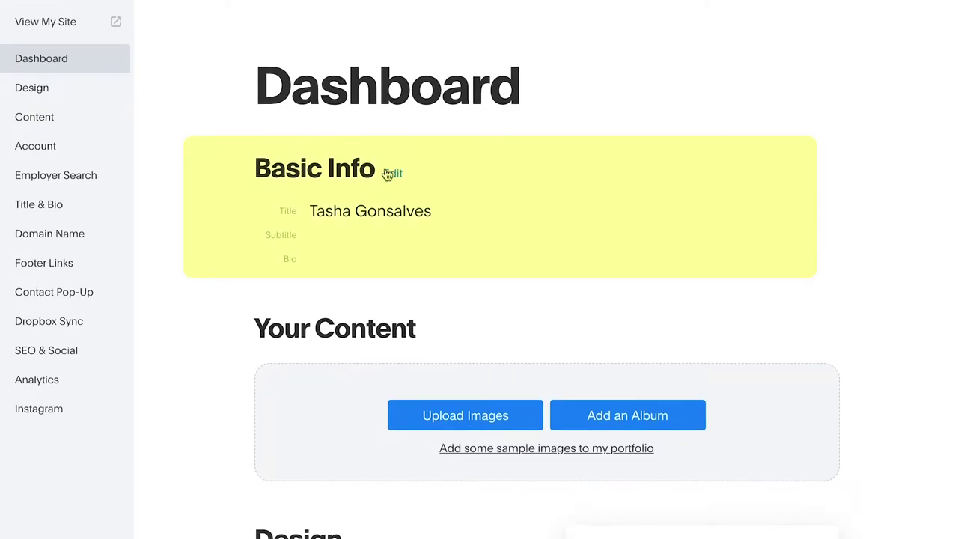
pyautogui.click(391, 174)
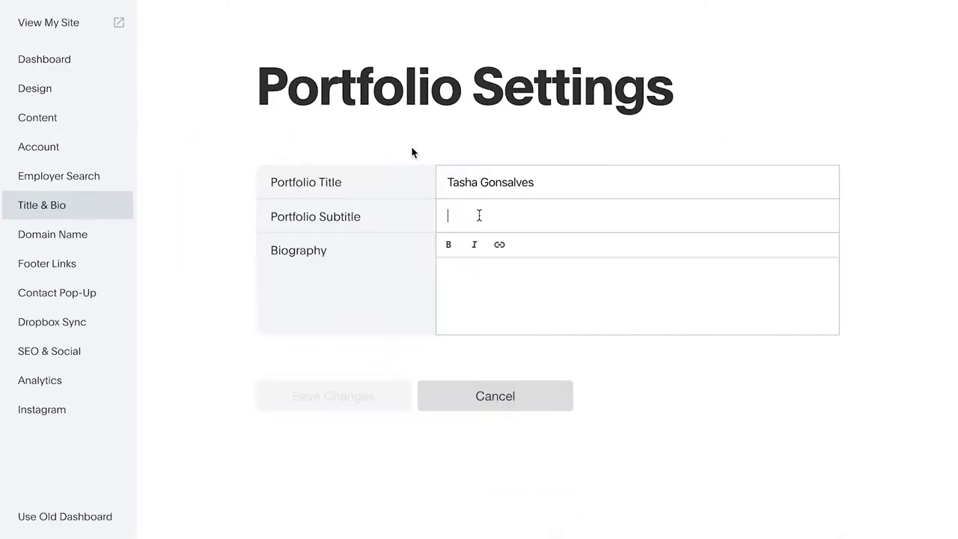
pyautogui.write('MAKEUP ARTIST | LOS ANGELES')
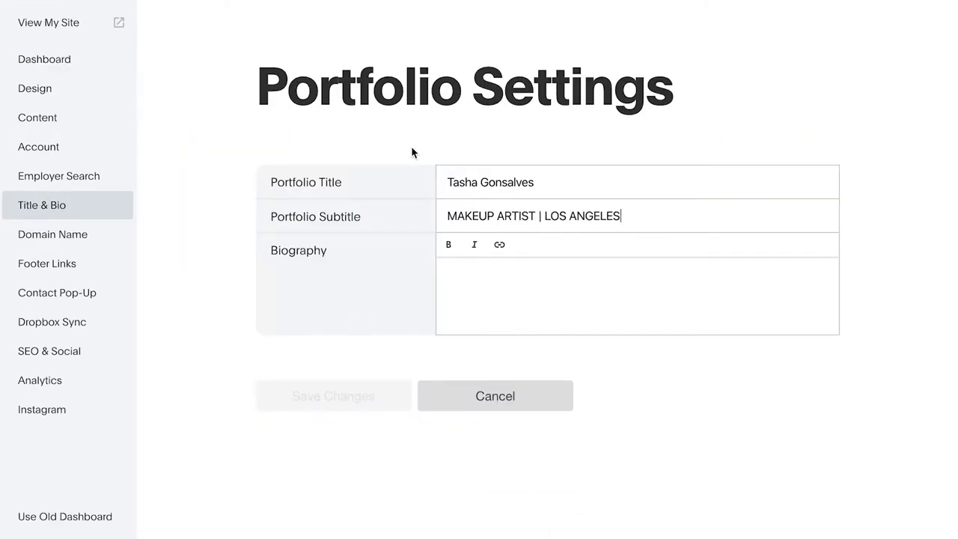
# Paste the prepared biography paragraph and save the changes.
pyautogui.click(627, 271)
pyautogui.hotkey('ctrl', 'v')
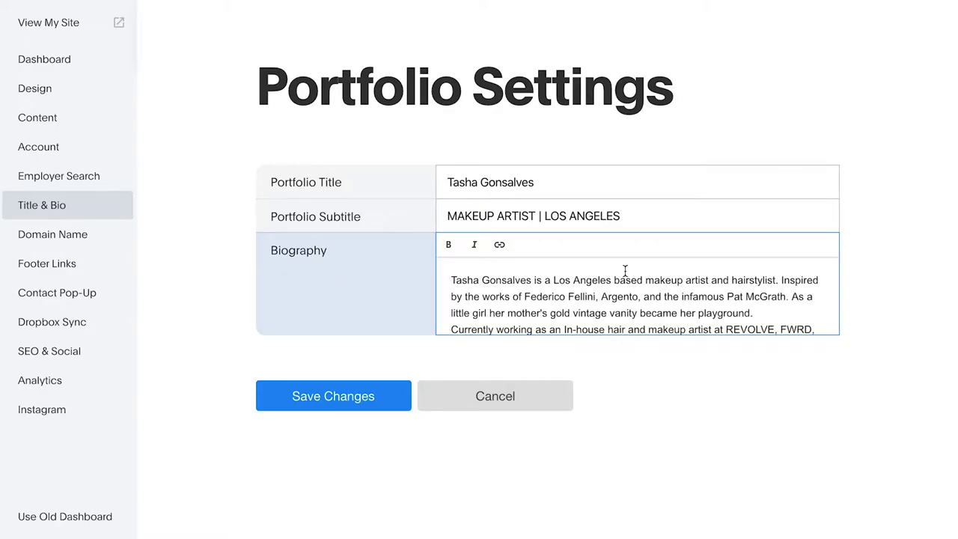
pyautogui.click(283, 400)
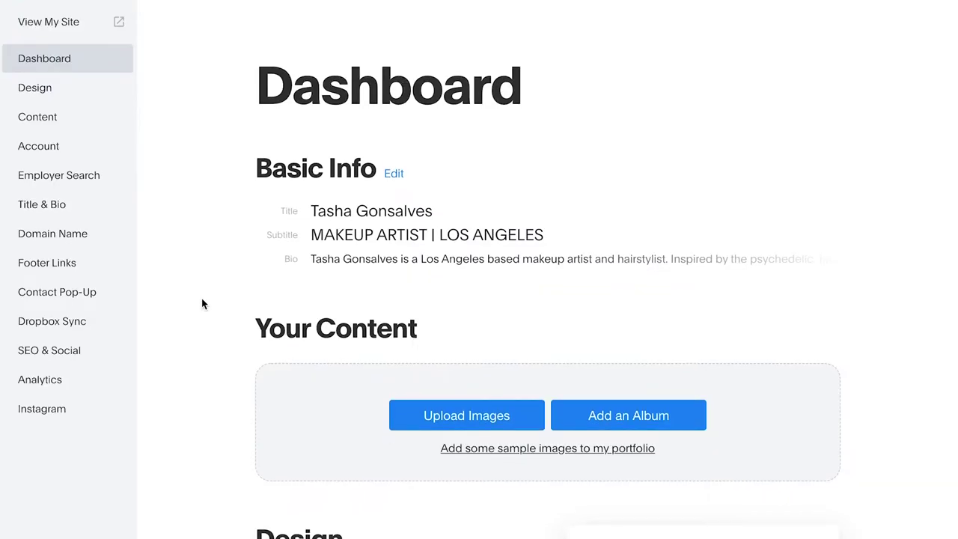
# Turn Publishing Preview on.
pyautogui.scroll(-5, 201, 303)
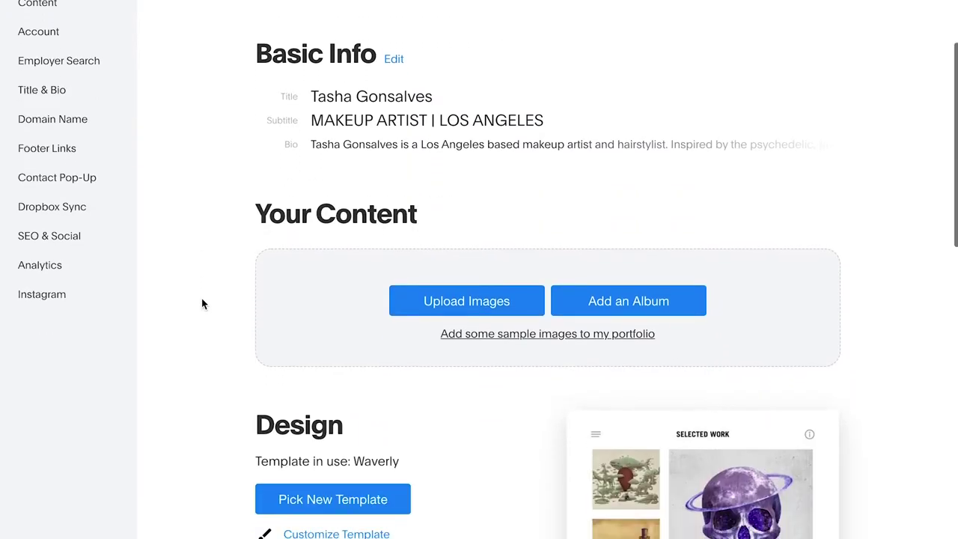
pyautogui.scroll(-7, 202, 303)
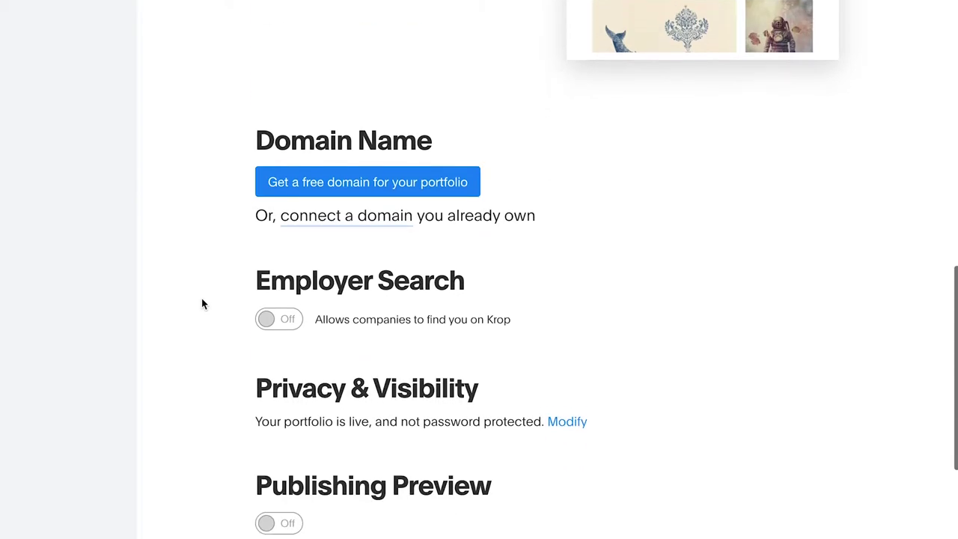
pyautogui.click(269, 343)
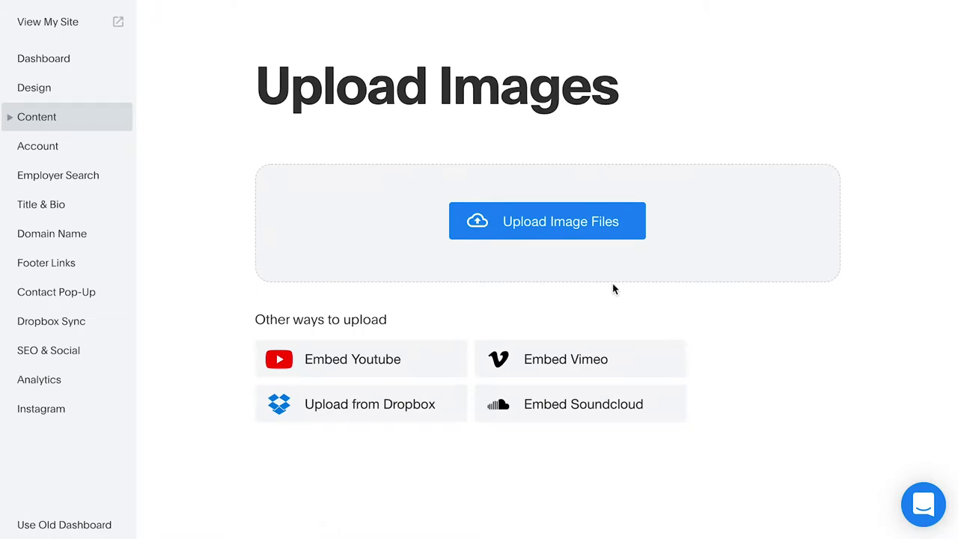
# Upload all the photo files as a new album named Fashion.
pyautogui.click(500, 230)
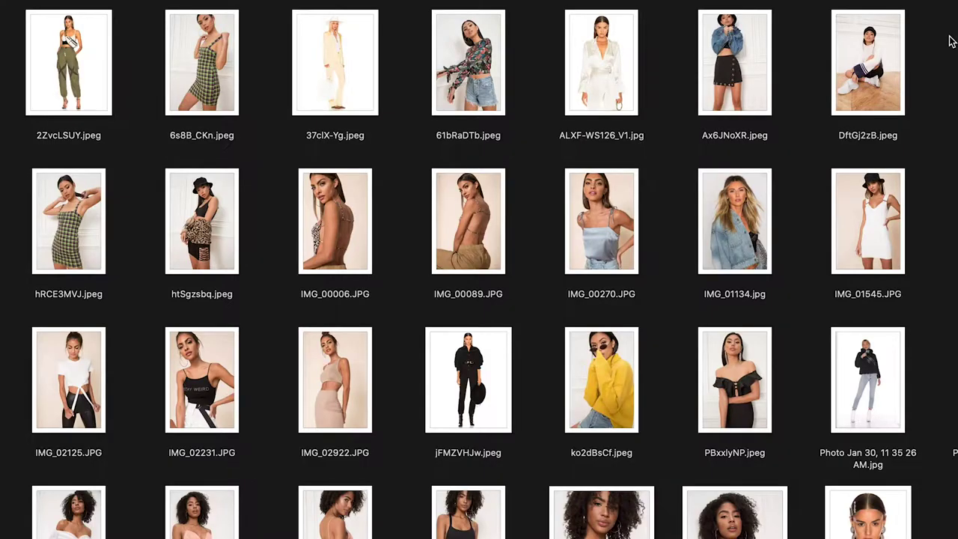
pyautogui.moveTo(949, 41); pyautogui.dragTo(54, 503)
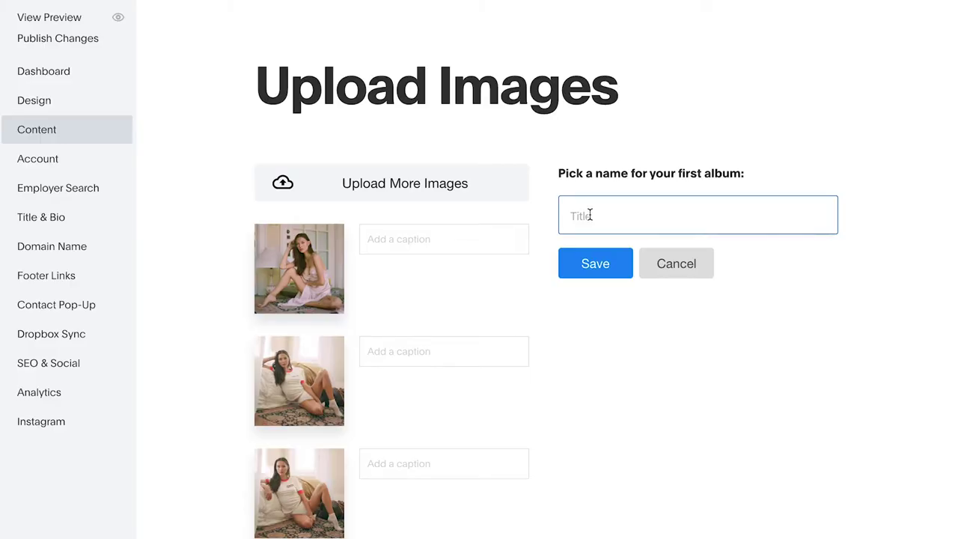
pyautogui.click(590, 215)
pyautogui.write('Fashion')
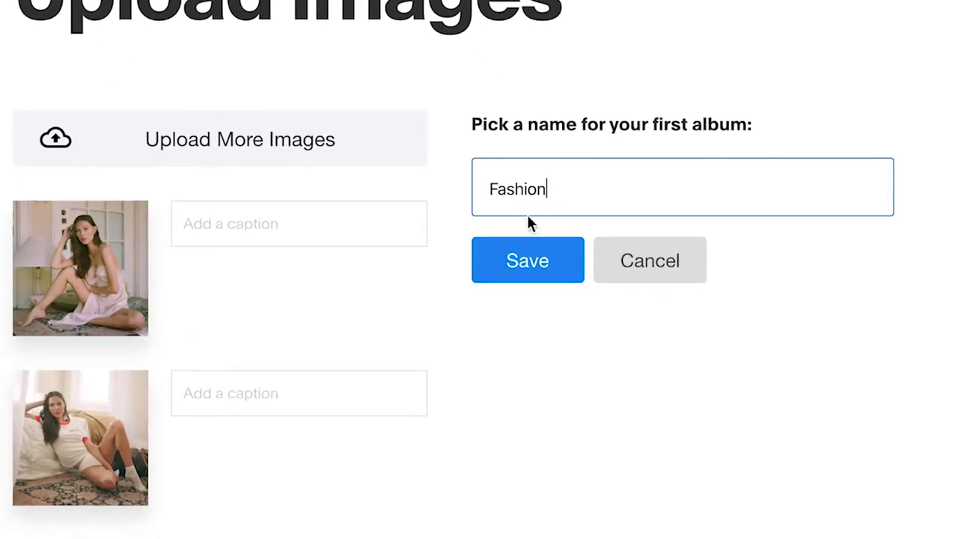
pyautogui.click(527, 276)
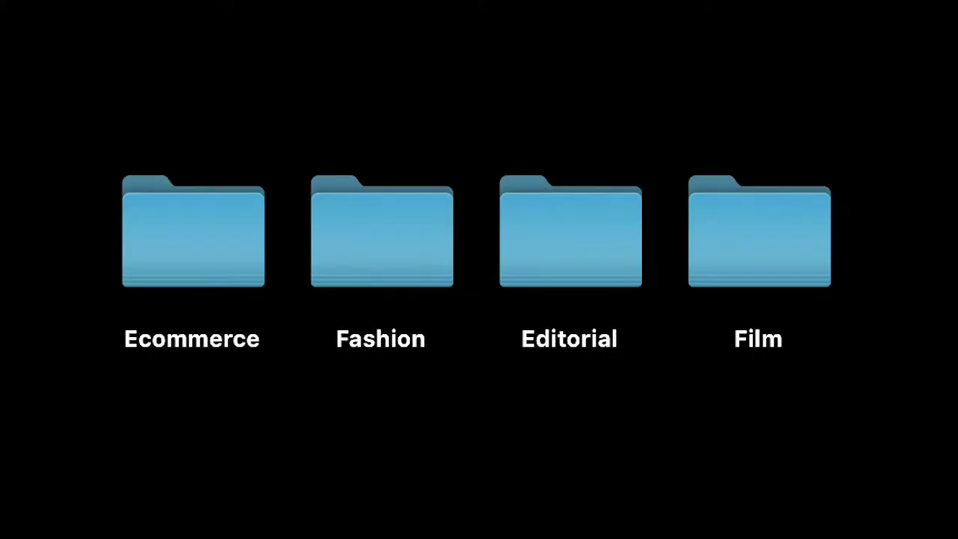
# Sort the photos into the Ecommerce, Fashion, Editorial and Film folders.
pyautogui.moveTo(330, 538); pyautogui.dragTo(191, 259)
pyautogui.moveTo(599, 538); pyautogui.dragTo(371, 264)
pyautogui.moveTo(667, 538); pyautogui.dragTo(575, 265)
pyautogui.moveTo(613, 538); pyautogui.dragTo(754, 249)
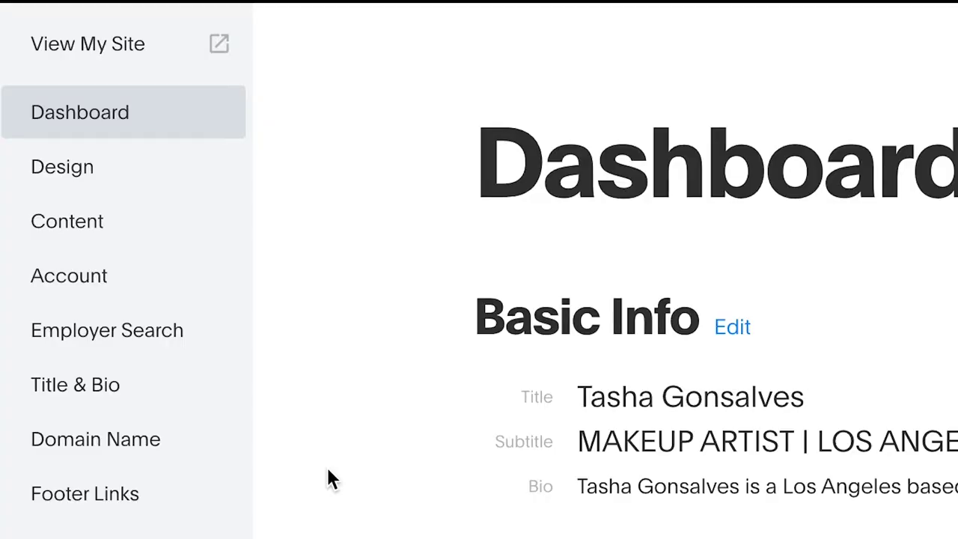
# Move the Fashion album below Film, so it sits third above Ecommerce.
pyautogui.click(162, 241)
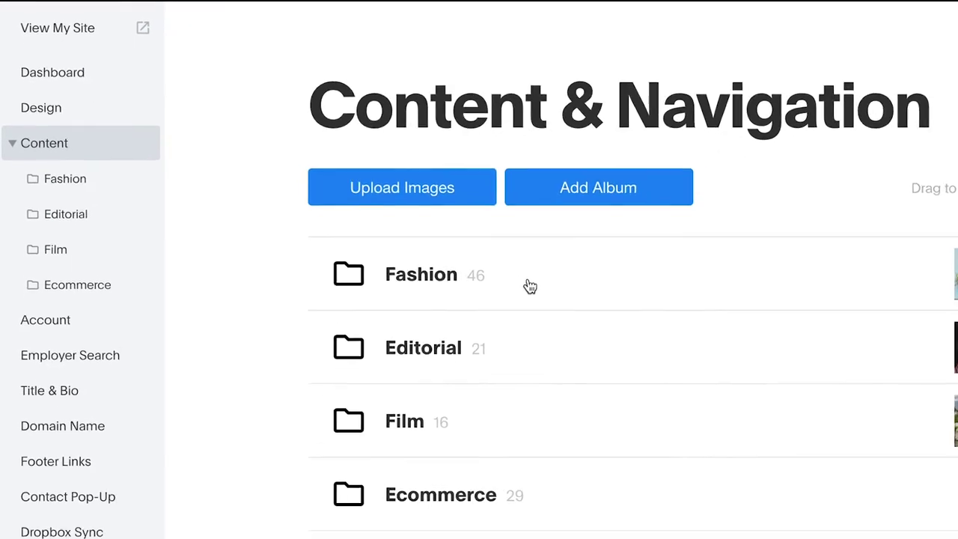
pyautogui.moveTo(626, 350); pyautogui.dragTo(621, 524)
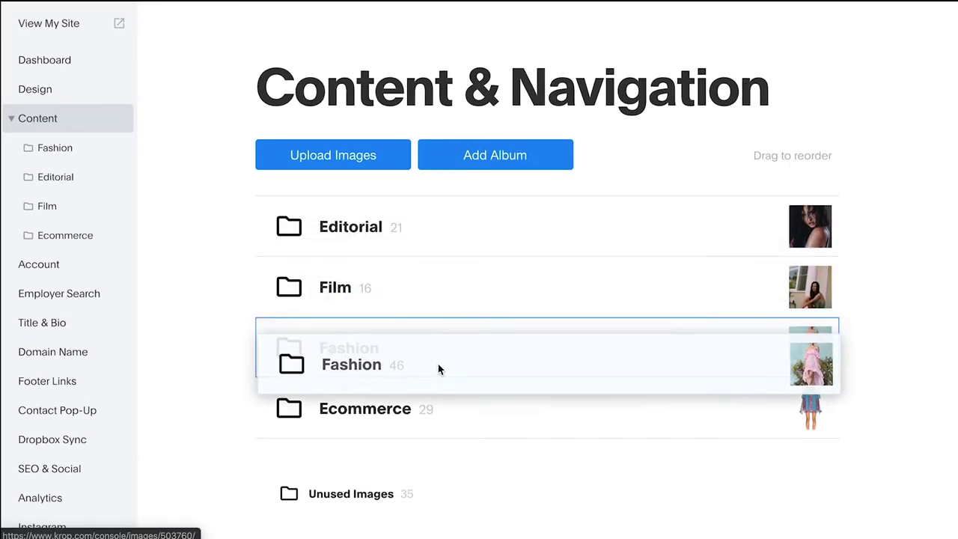
pyautogui.moveTo(438, 363); pyautogui.dragTo(439, 366)
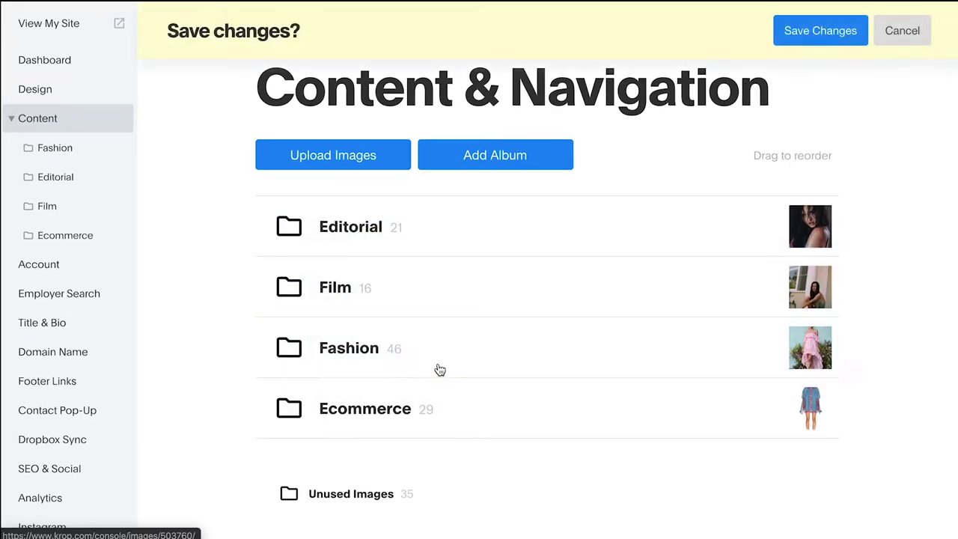
# Put the silver-top photo first in the Editorial album and save.
pyautogui.click(456, 252)
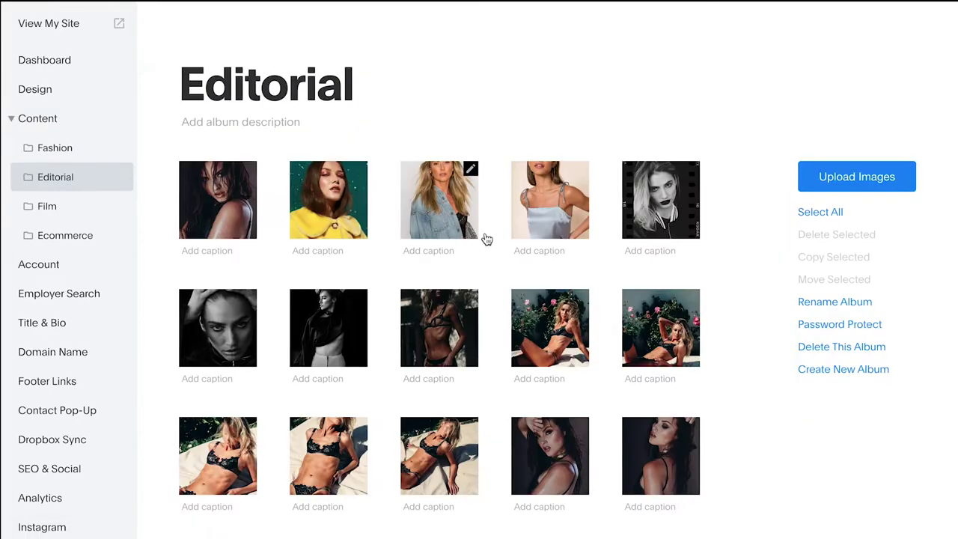
pyautogui.moveTo(532, 213); pyautogui.dragTo(205, 231)
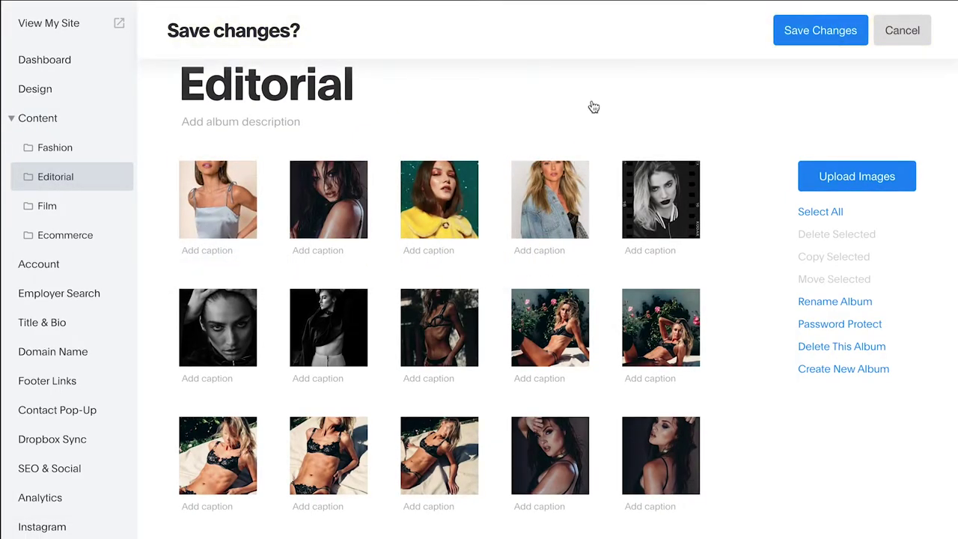
pyautogui.click(808, 43)
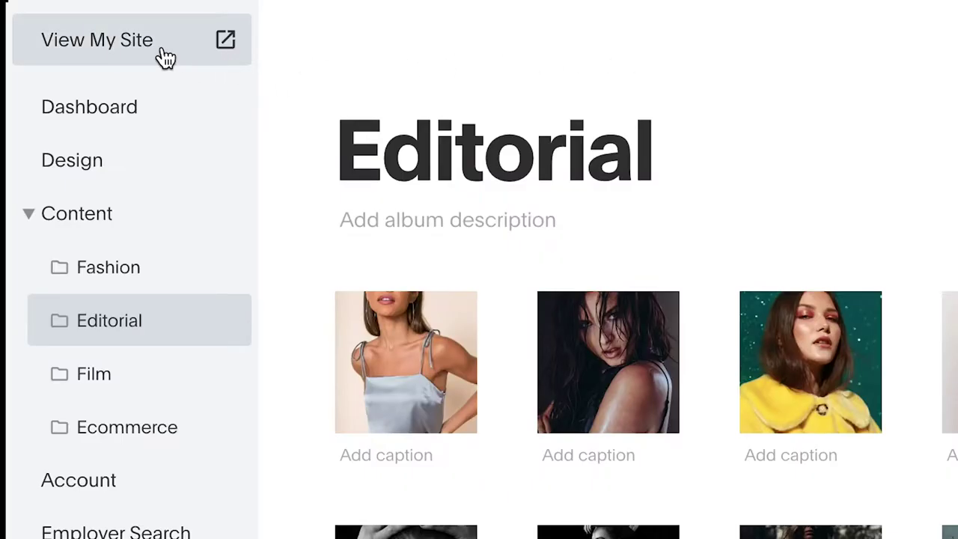
# Browse the live portfolio site, viewing its biography and album list.
pyautogui.click(165, 56)
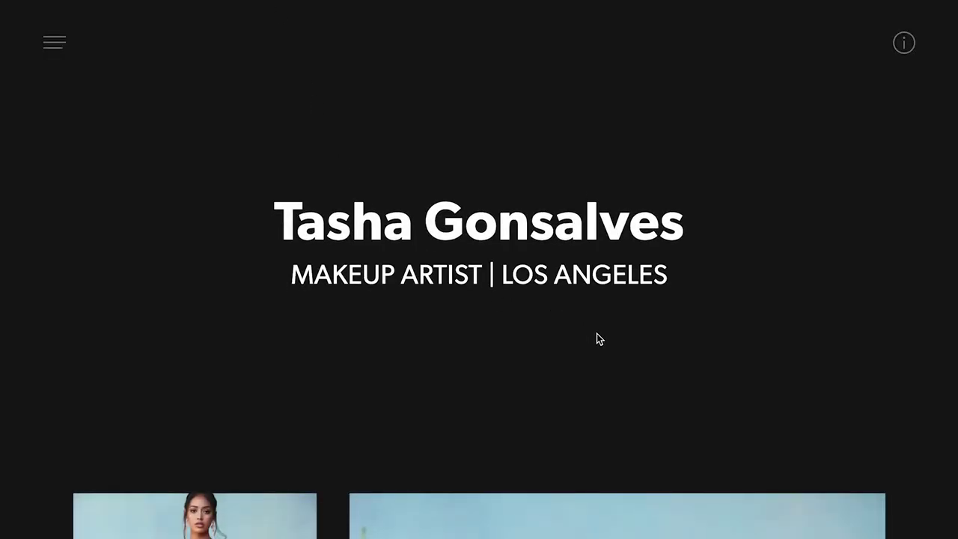
pyautogui.scroll(-6, 596, 339)
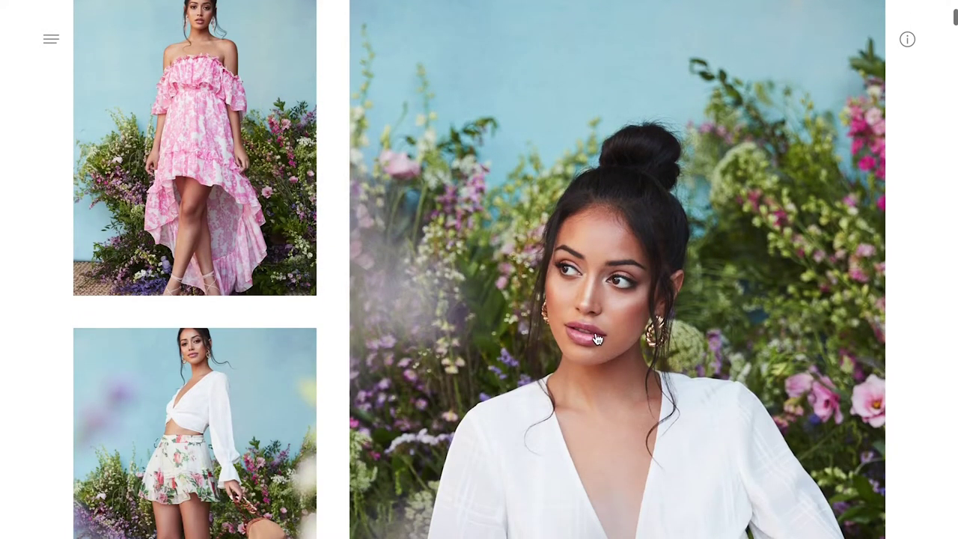
pyautogui.scroll(-10, 597, 339)
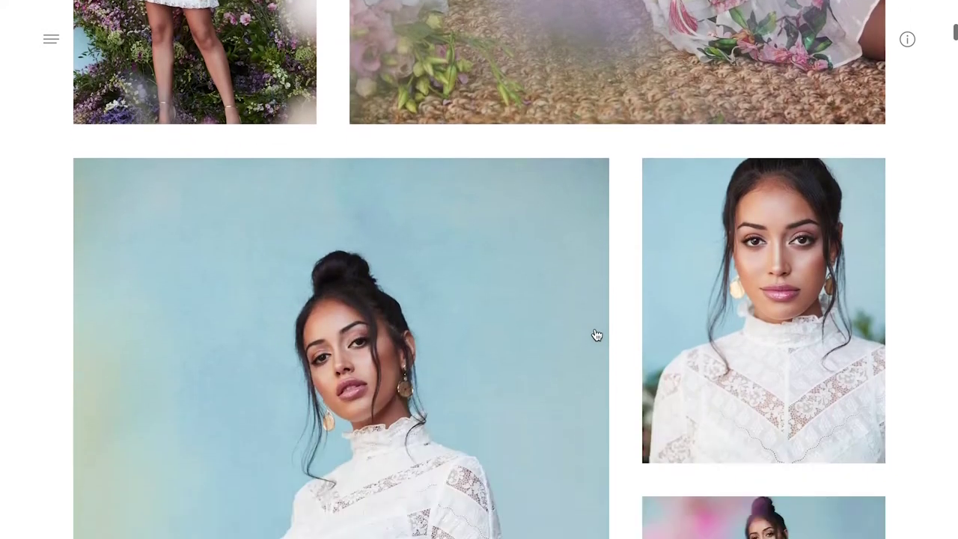
pyautogui.scroll(-1, 597, 334)
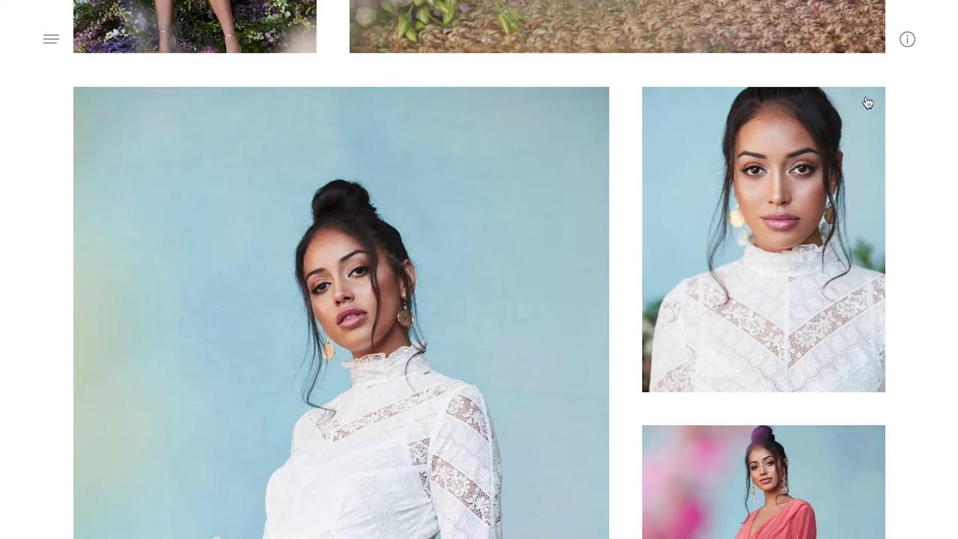
pyautogui.click(905, 45)
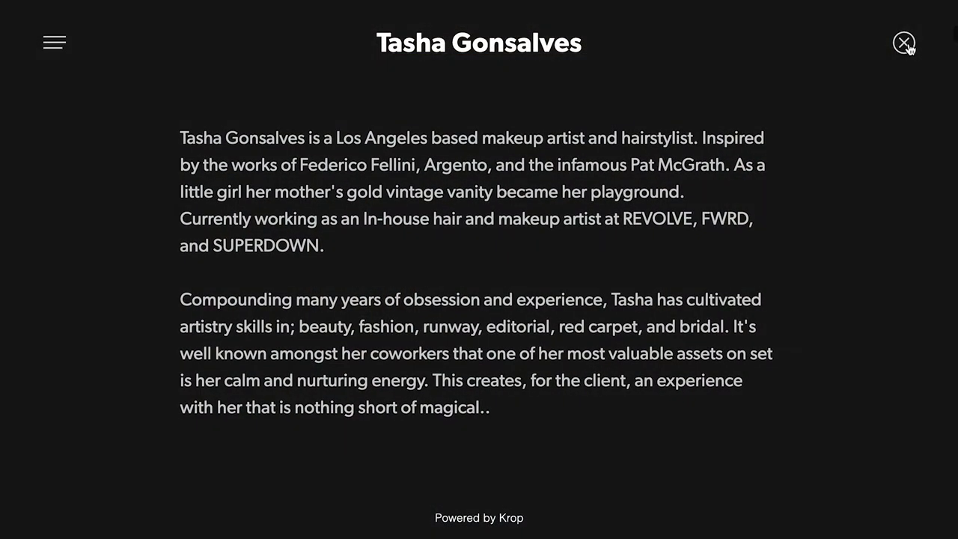
pyautogui.click(904, 43)
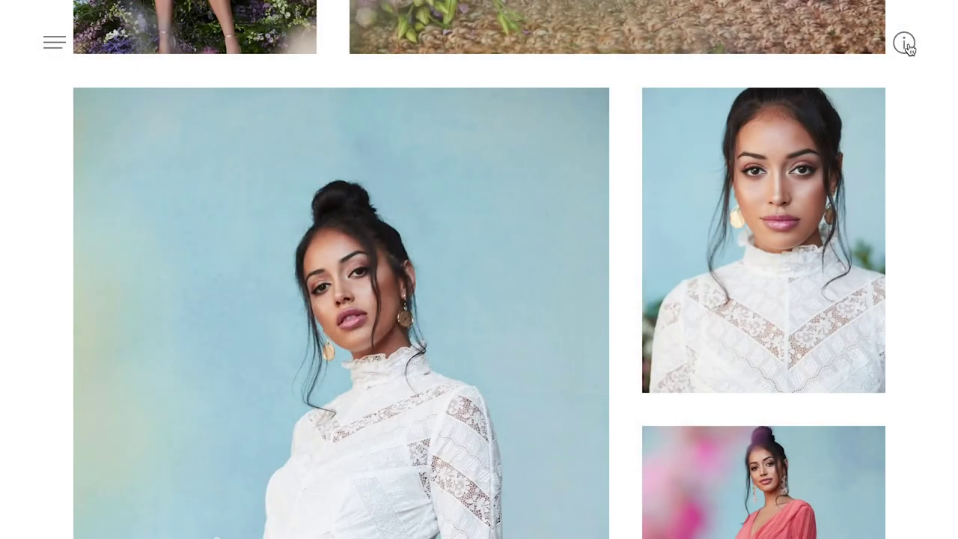
pyautogui.click(55, 48)
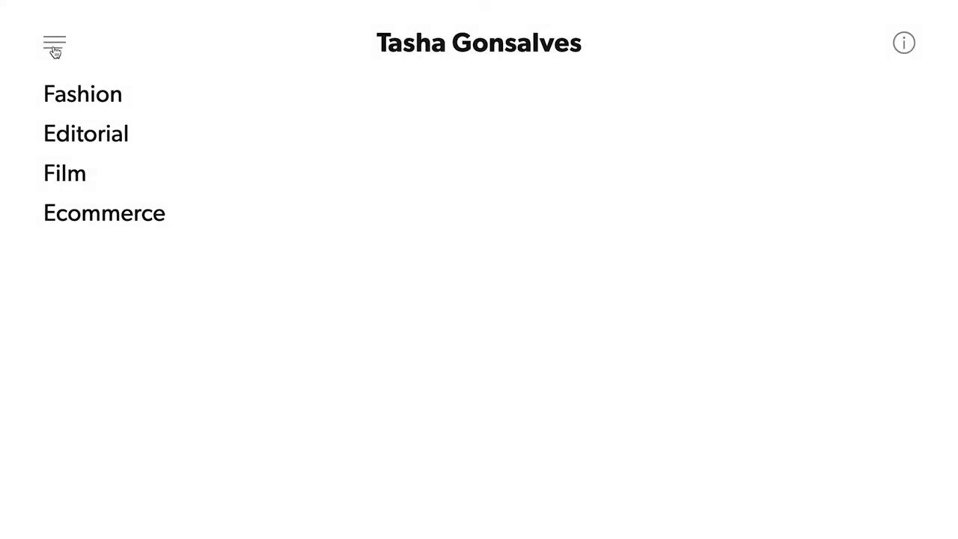
pyautogui.click(54, 49)
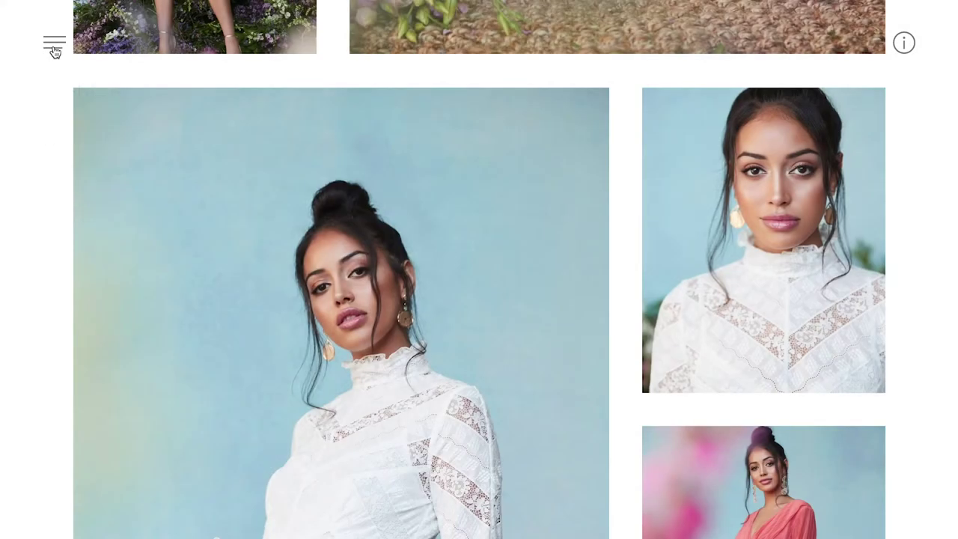
# Enlarge the white-lace portrait, zoom in on the face, then close it.
pyautogui.click(738, 237)
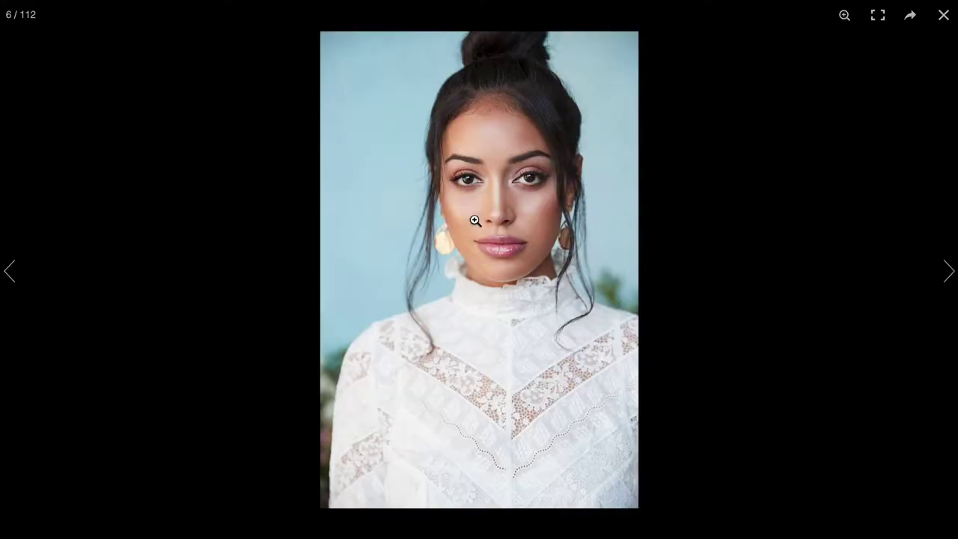
pyautogui.click(475, 220)
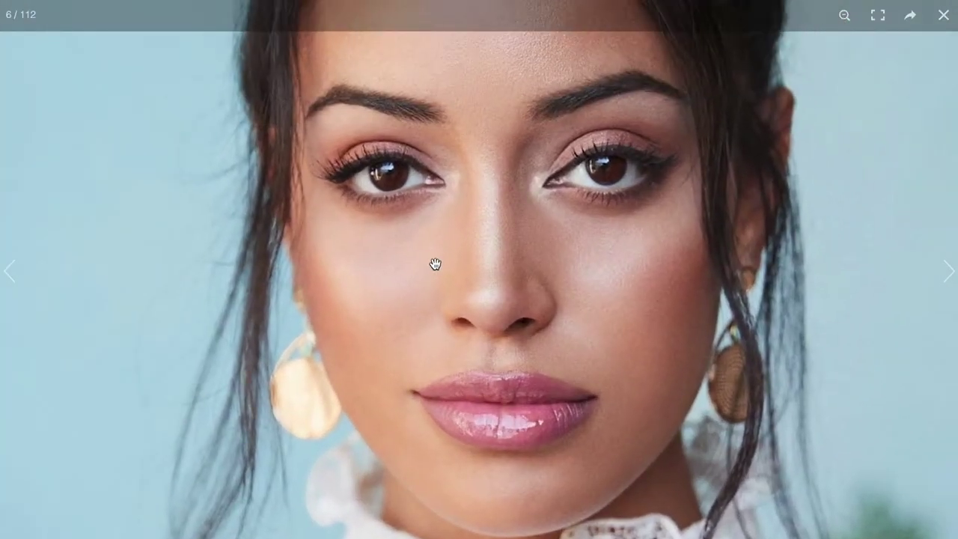
pyautogui.click(944, 16)
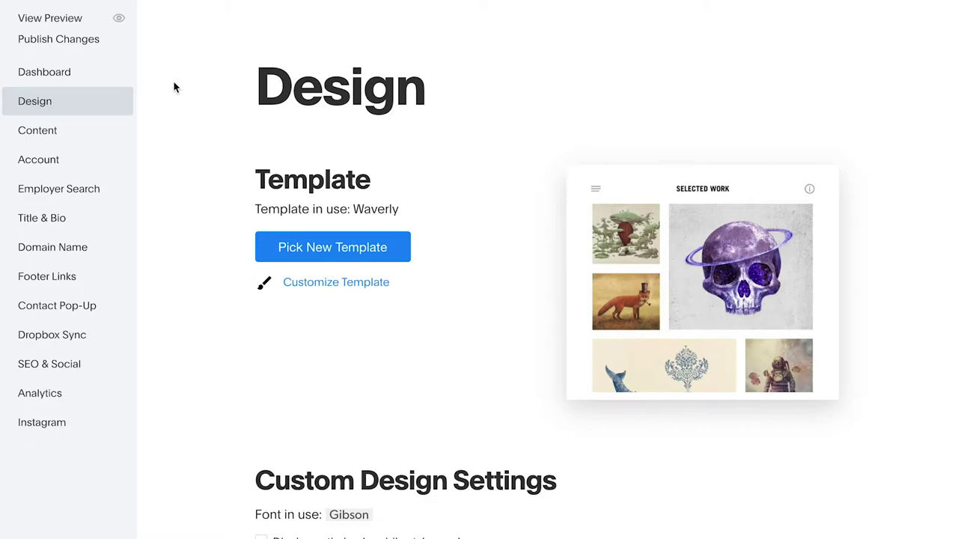
# Switch the portfolio to the Legend template.
pyautogui.click(327, 256)
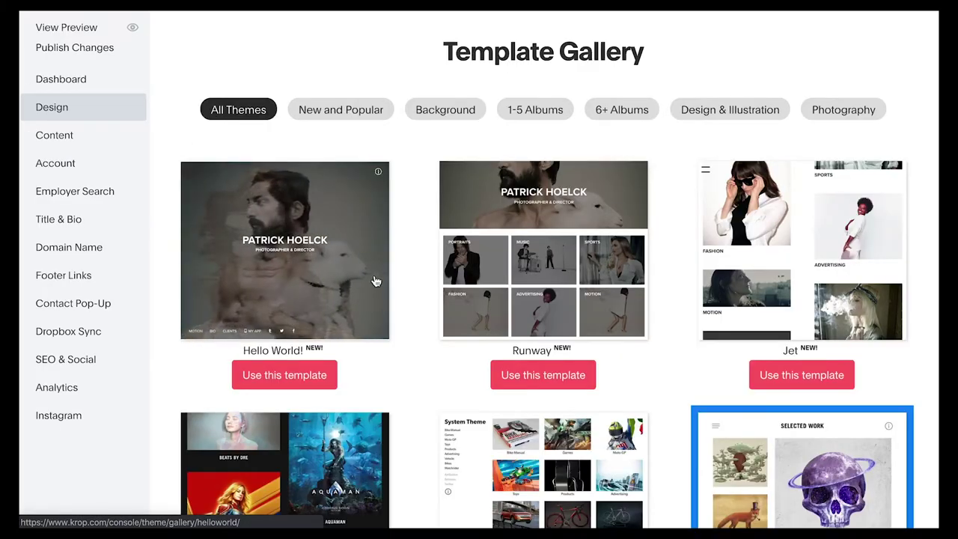
pyautogui.scroll(-13, 403, 273)
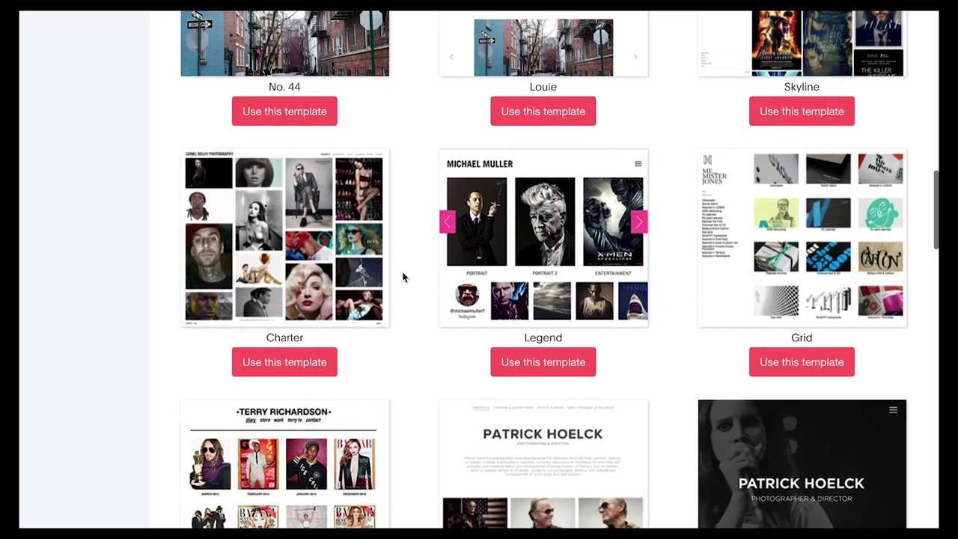
pyautogui.scroll(-1, 403, 278)
pyautogui.click(511, 334)
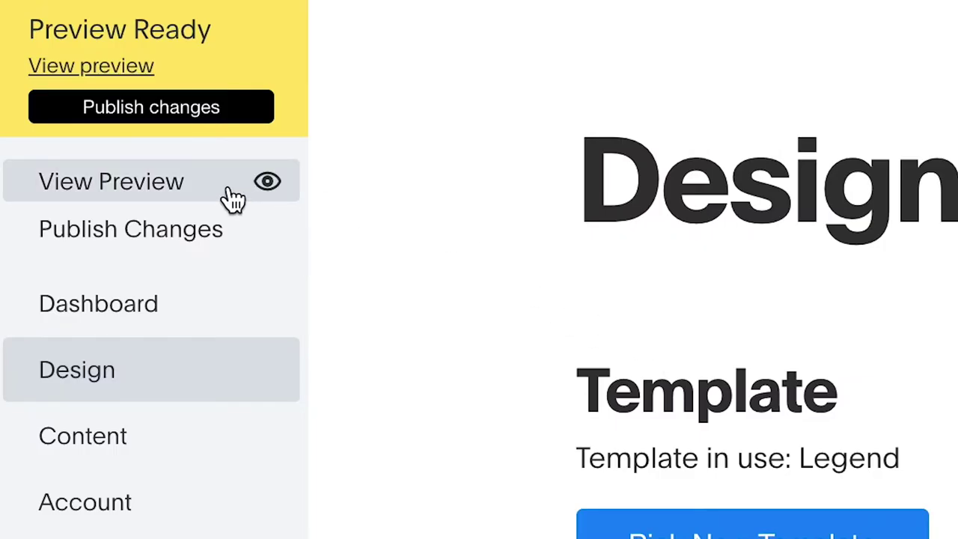
# Preview the Legend site and browse its Fashion album.
pyautogui.click(234, 199)
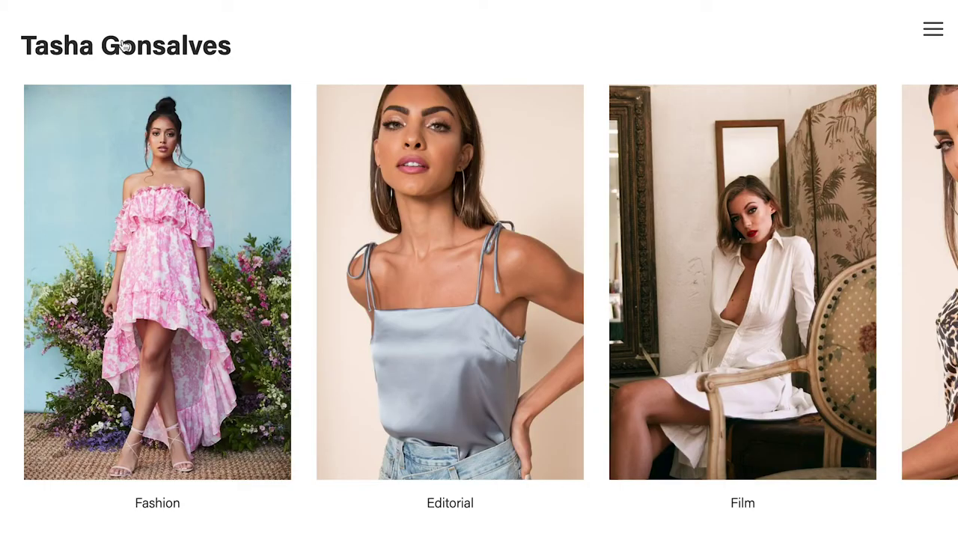
pyautogui.hscroll(5, 470, 282)
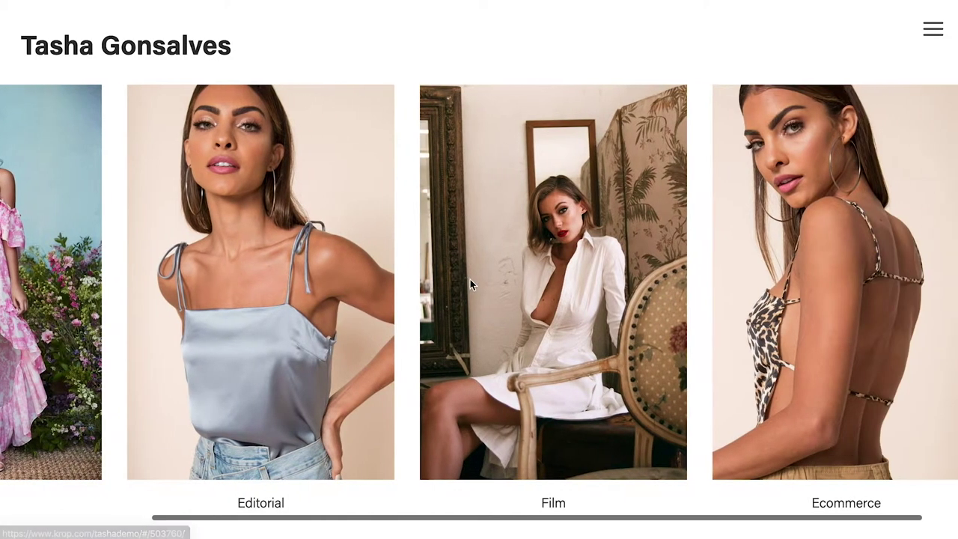
pyautogui.hscroll(-5, 470, 281)
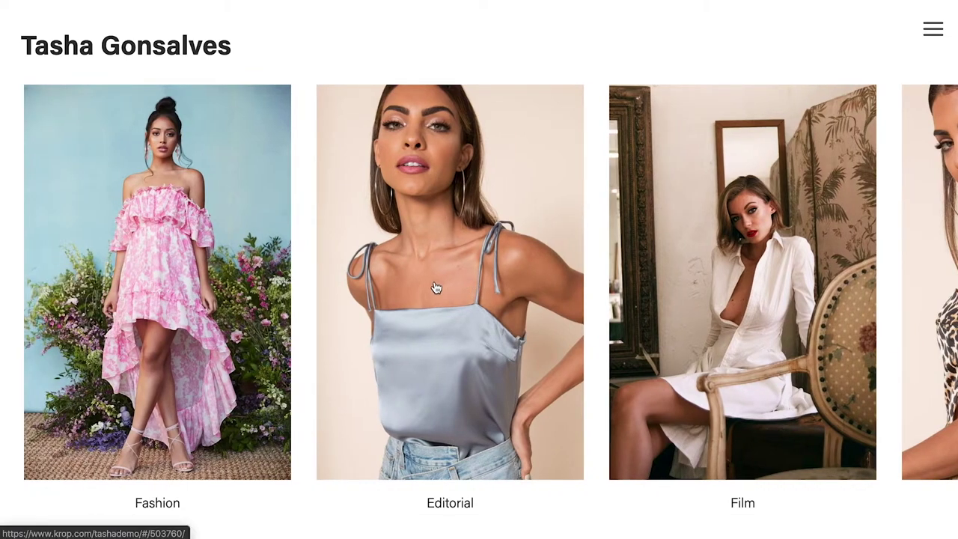
pyautogui.click(265, 265)
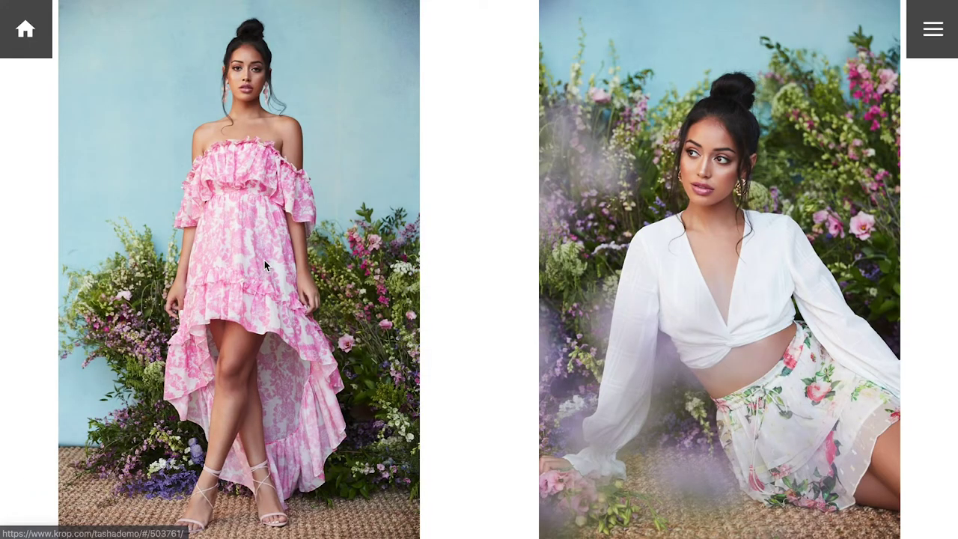
pyautogui.scroll(-10, 337, 278)
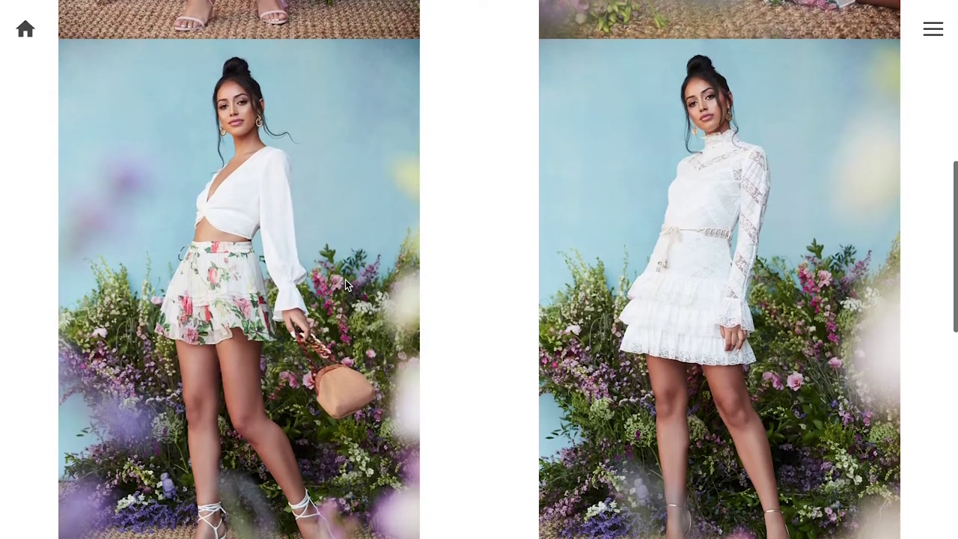
pyautogui.scroll(-9, 346, 283)
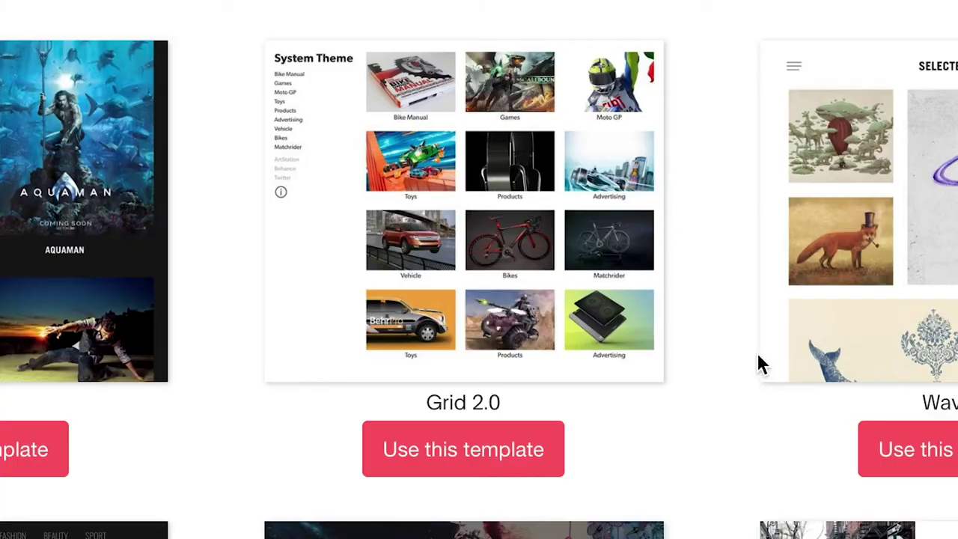
# Apply and preview the Grid 2.0 template, then switch back to Waverly.
pyautogui.click(509, 452)
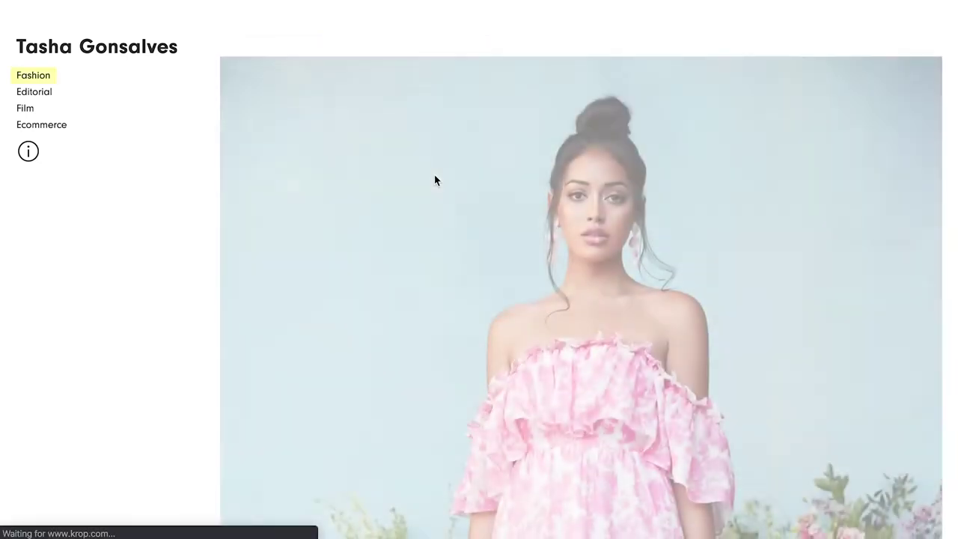
pyautogui.scroll(-5, 434, 180)
pyautogui.scroll(-15, 433, 175)
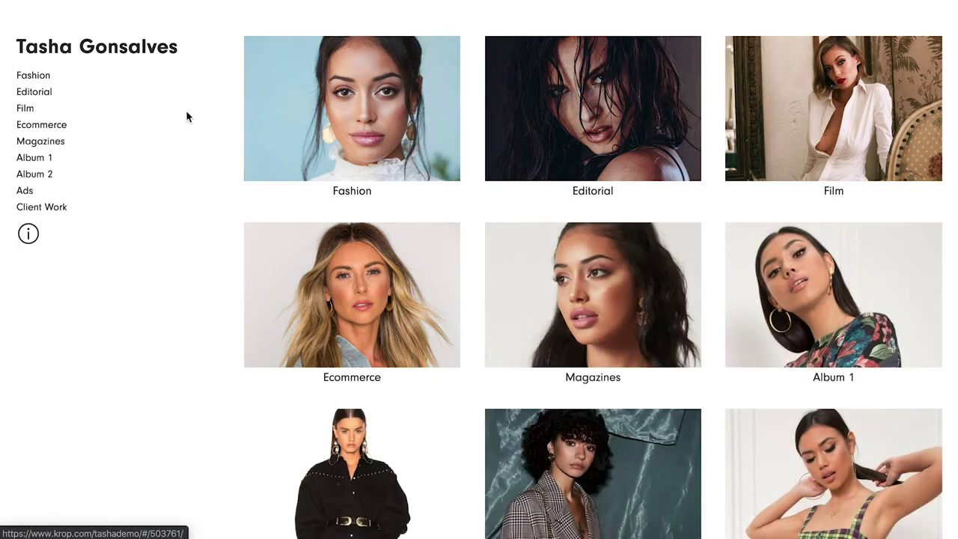
pyautogui.scroll(-2, 189, 118)
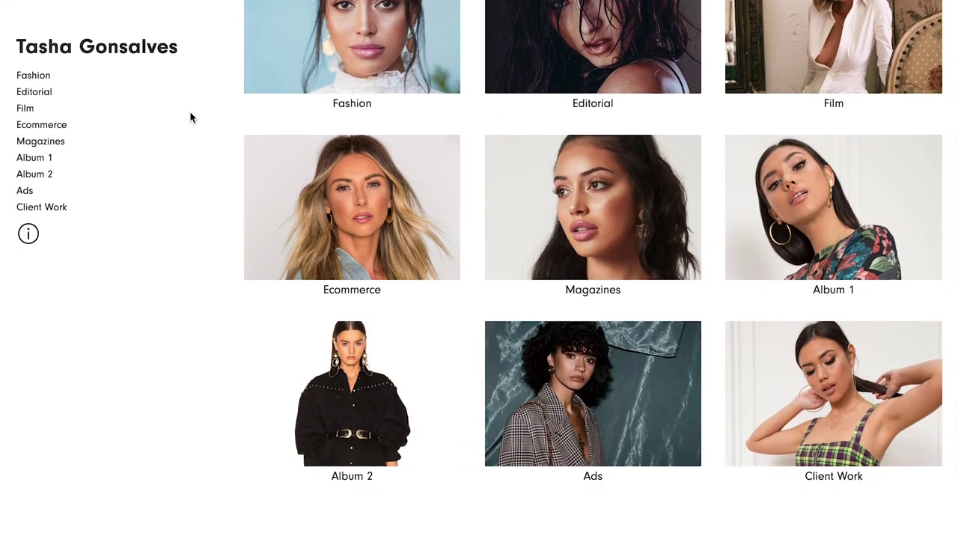
pyautogui.scroll(2, 190, 117)
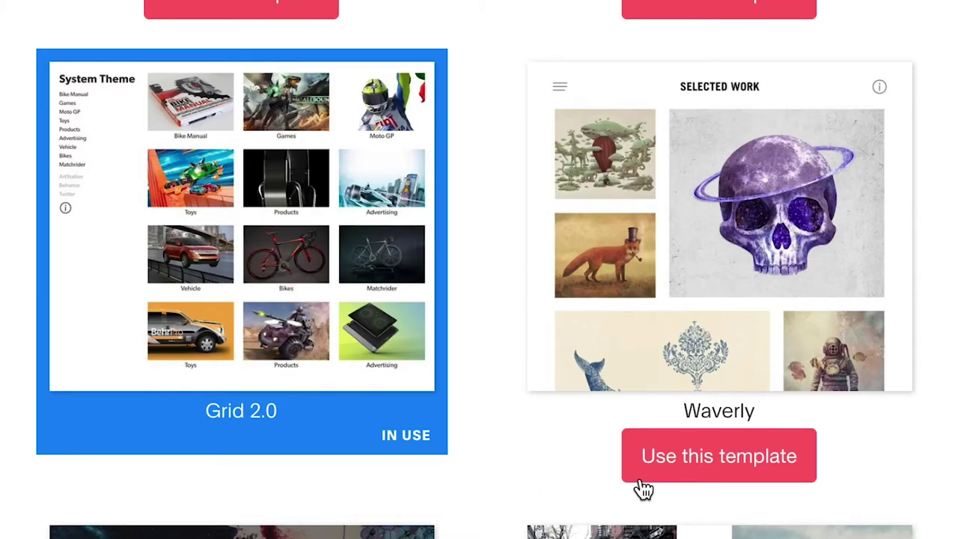
pyautogui.click(710, 479)
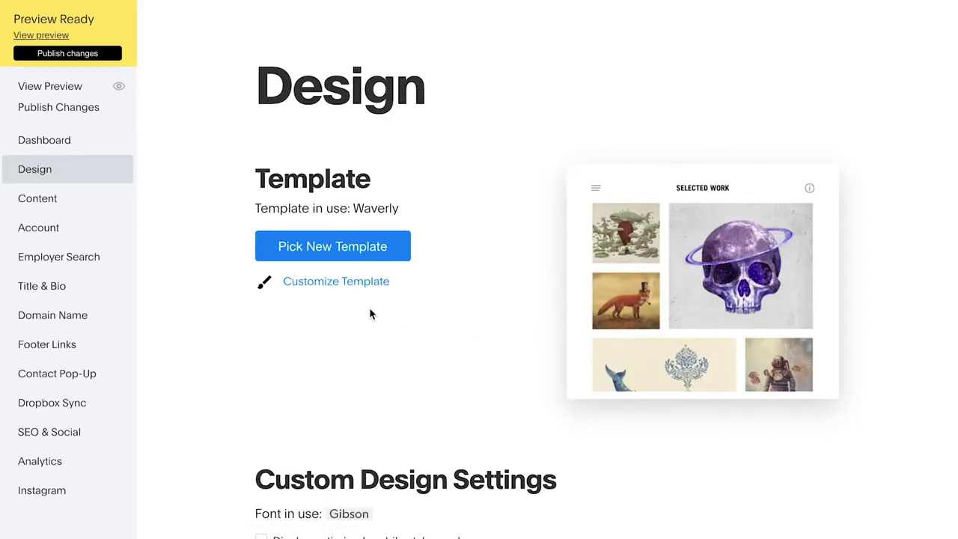
# Upload Logo.png as the Waverly site logo and change the font from Gibson to Futura.
pyautogui.click(348, 284)
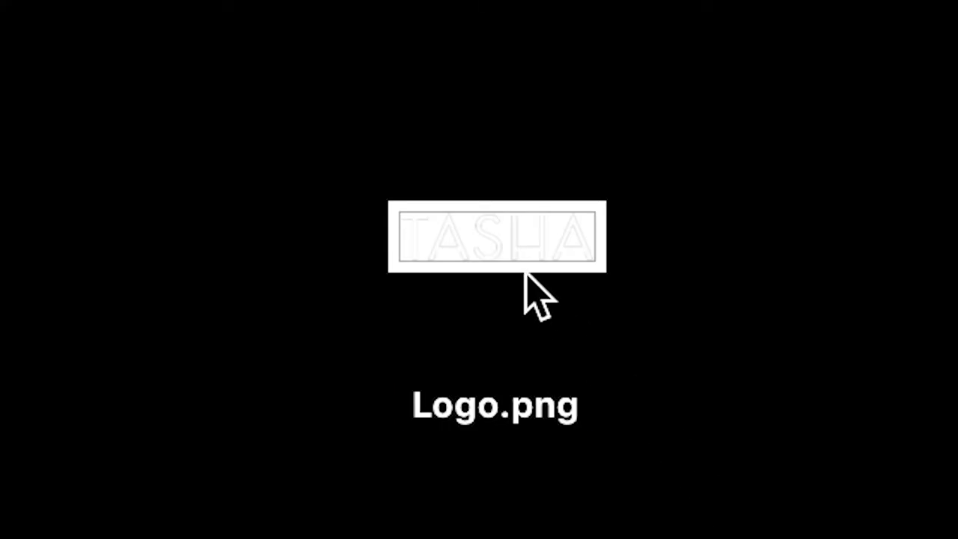
pyautogui.click(526, 274)
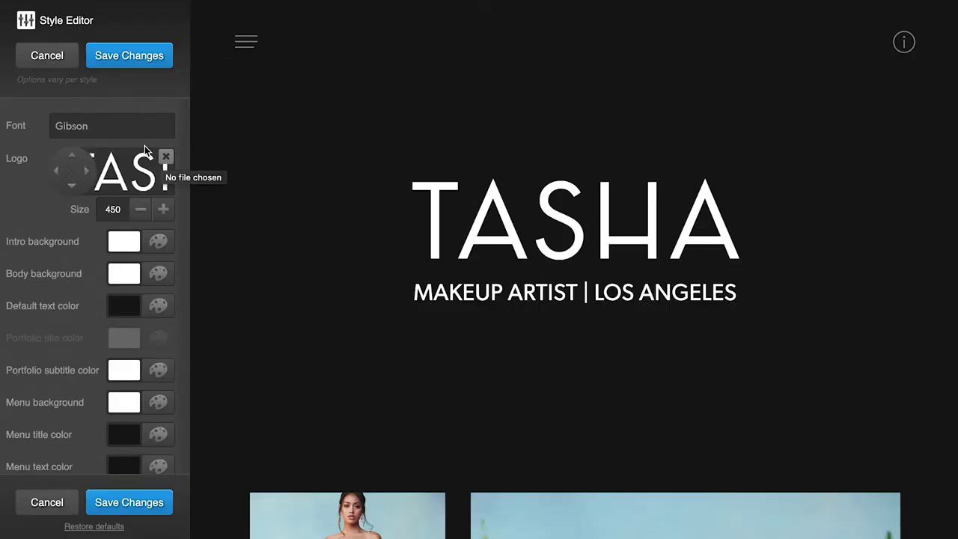
pyautogui.click(104, 140)
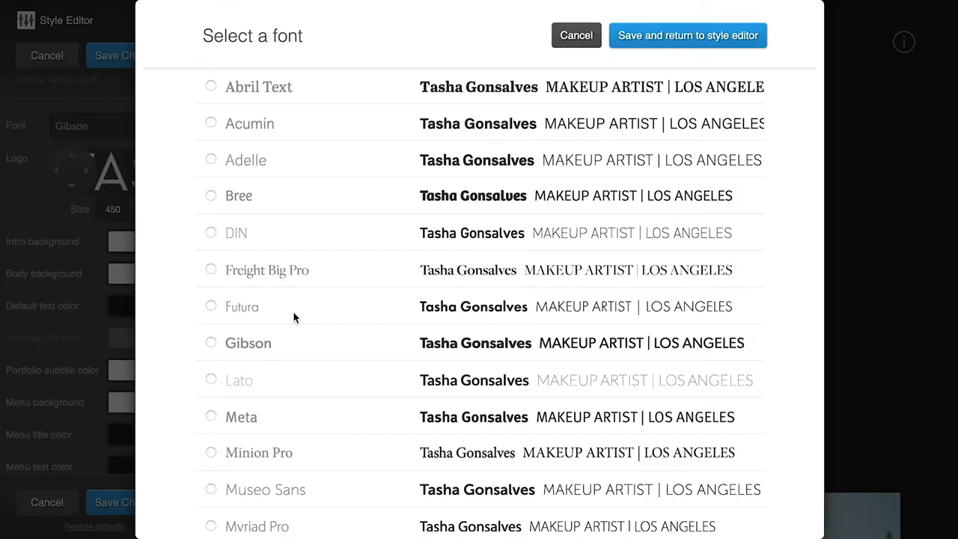
pyautogui.click(212, 306)
pyautogui.click(621, 37)
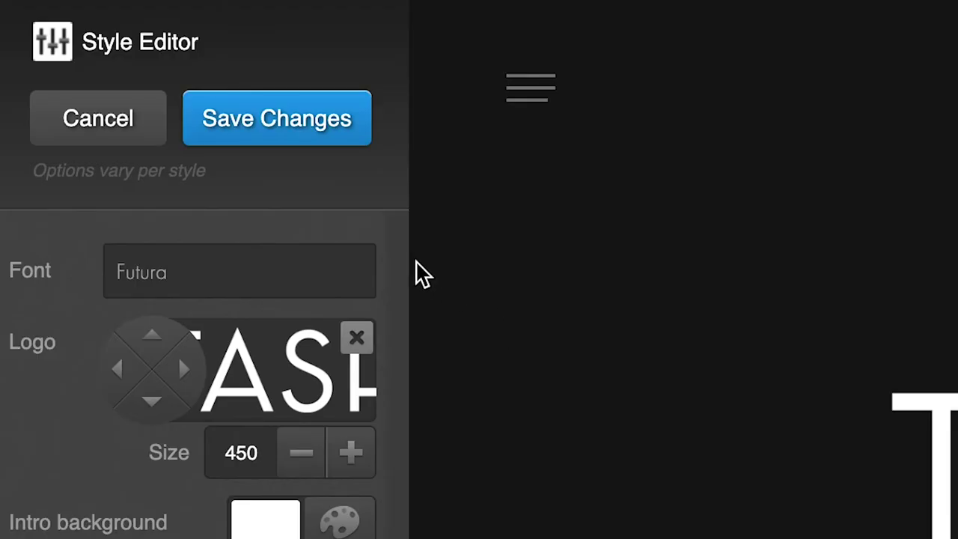